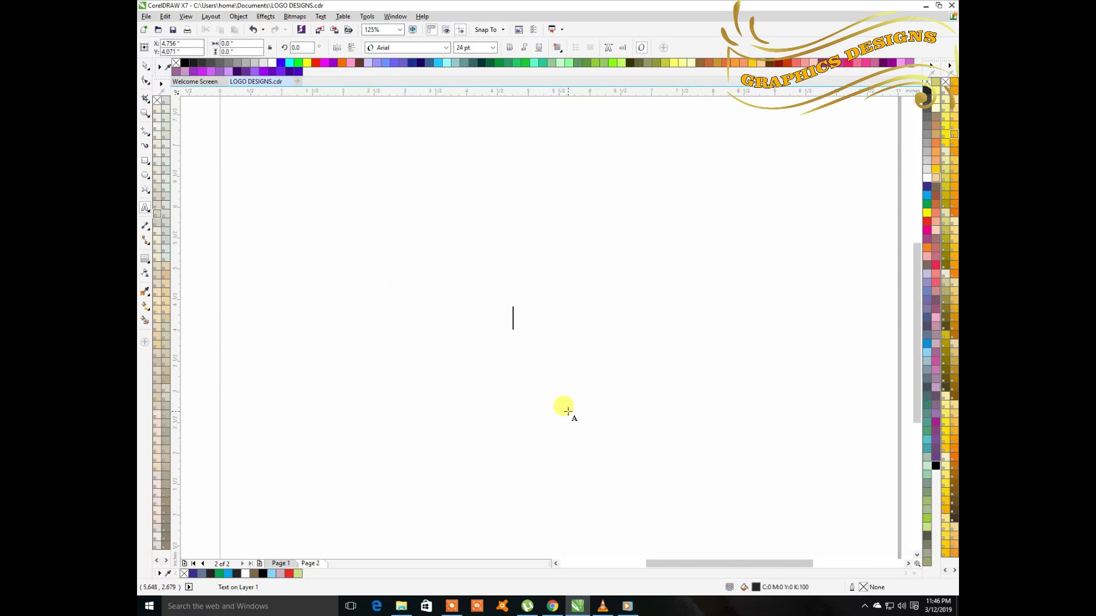
Add the artistic text "DG" in Arial and enlarge it proportionally to about 146 pt.
{"action": "type", "text": "c"}
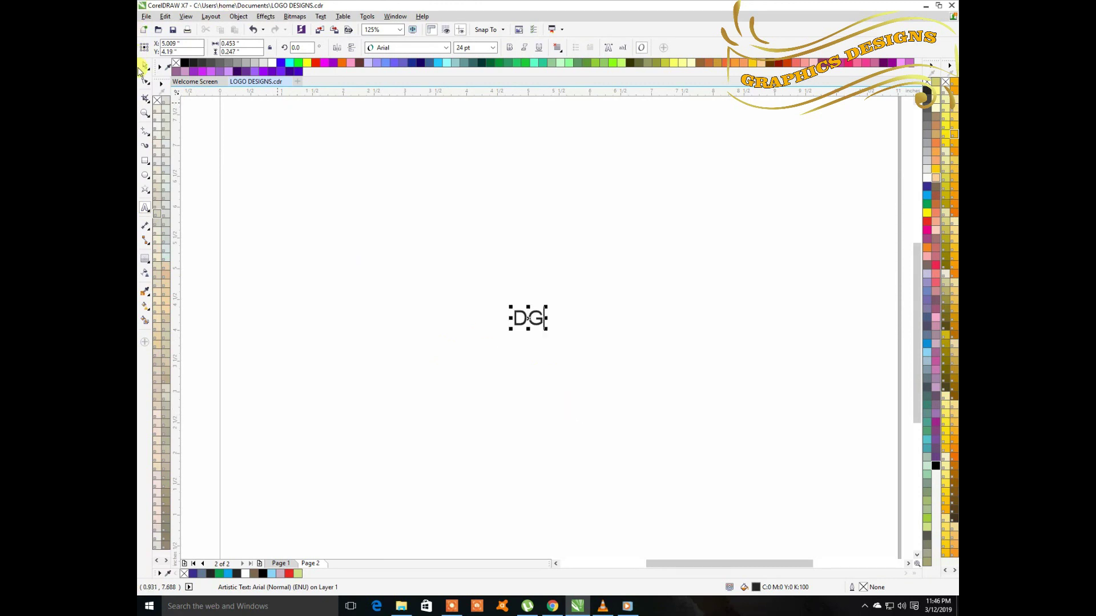
{"action": "left_click", "coordinate": [146, 68]}
{"action": "left_click", "coordinate": [542, 324]}
{"action": "left_click_drag", "start_coordinate": [549, 331], "coordinate": [685, 423]}
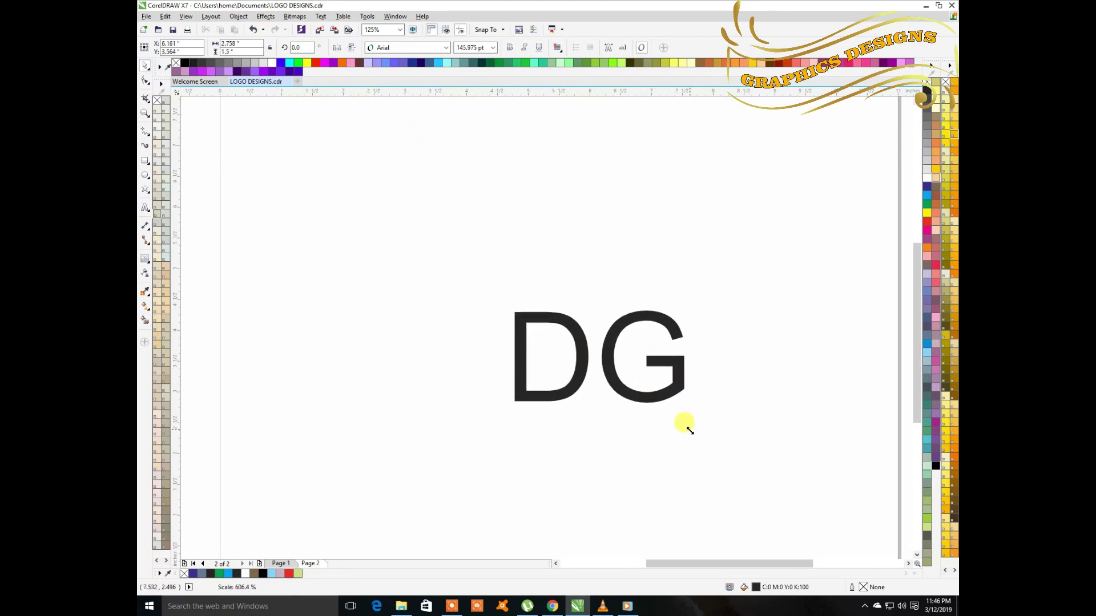
Move the DG text toward the middle of the page and enlarge it proportionally to about 196 pt.
{"action": "scroll", "coordinate": [657, 388], "scroll_direction": "down", "scroll_amount": 2}
{"action": "scroll", "coordinate": [656, 379], "scroll_direction": "up", "scroll_amount": 2}
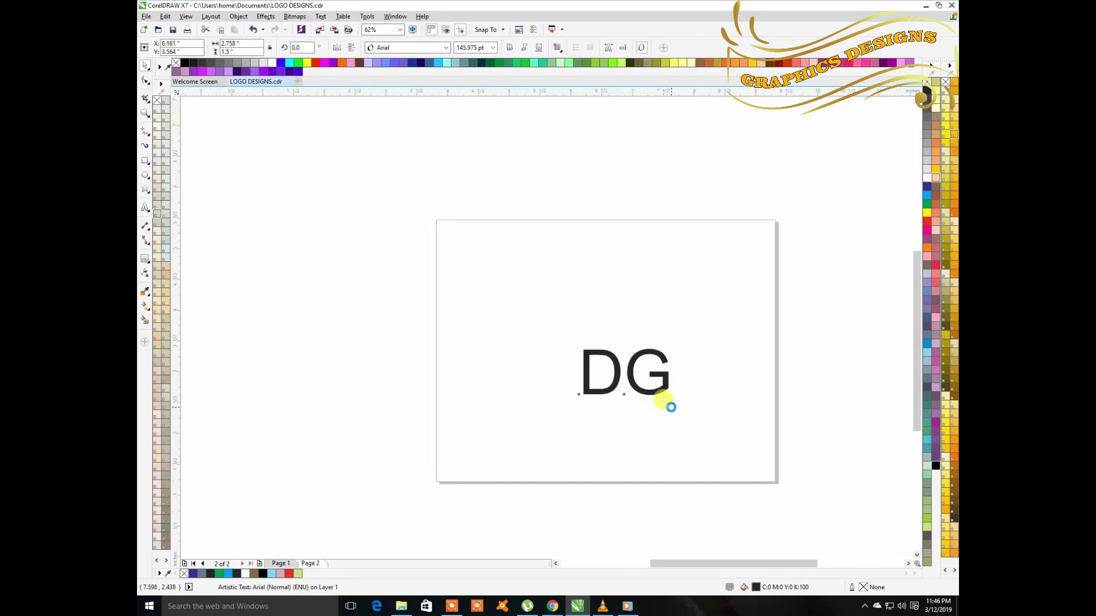
{"action": "scroll", "coordinate": [672, 411], "scroll_direction": "down", "scroll_amount": 1}
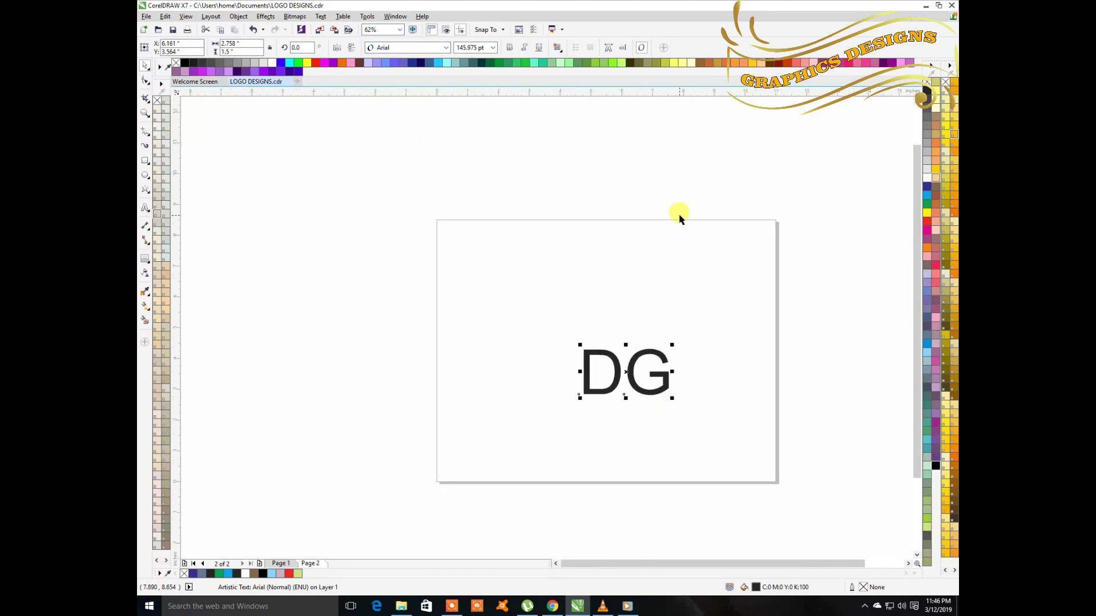
{"action": "left_click_drag", "start_coordinate": [628, 371], "coordinate": [596, 338]}
{"action": "scroll", "coordinate": [617, 334], "scroll_direction": "up", "scroll_amount": 1}
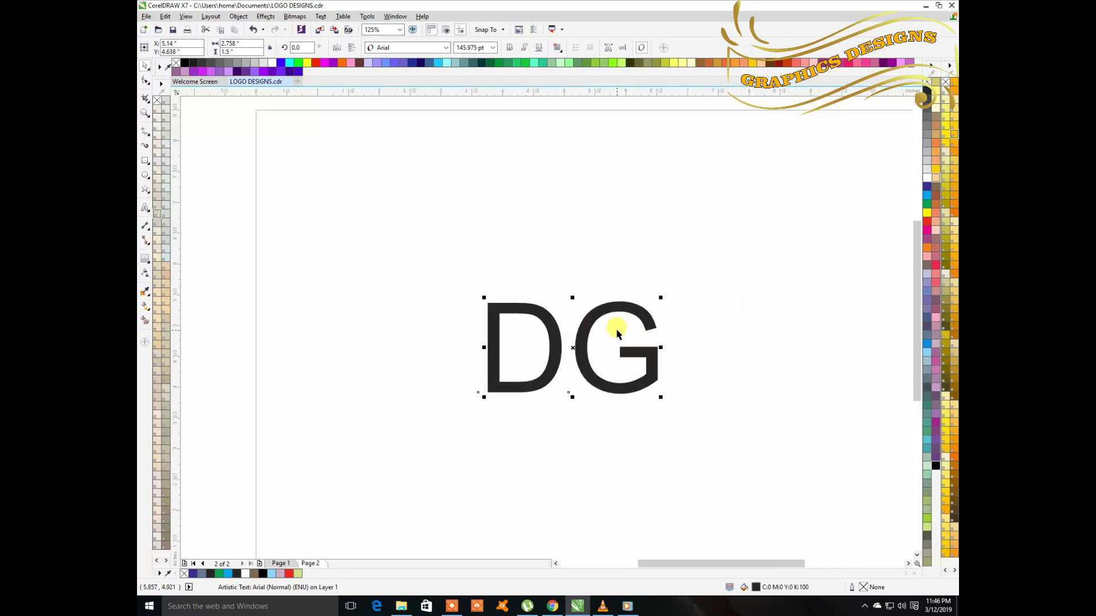
{"action": "left_click_drag", "start_coordinate": [660, 397], "coordinate": [714, 433]}
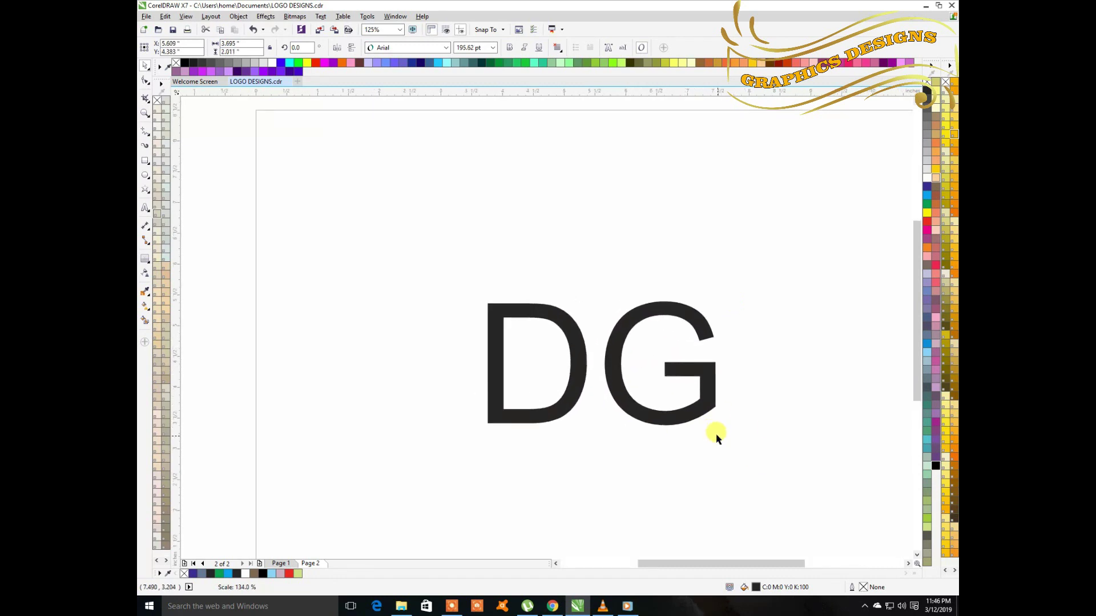
Change the DG text's font to Wicked Mouse and reposition the text at the centre of the page.
{"action": "left_click", "coordinate": [446, 48]}
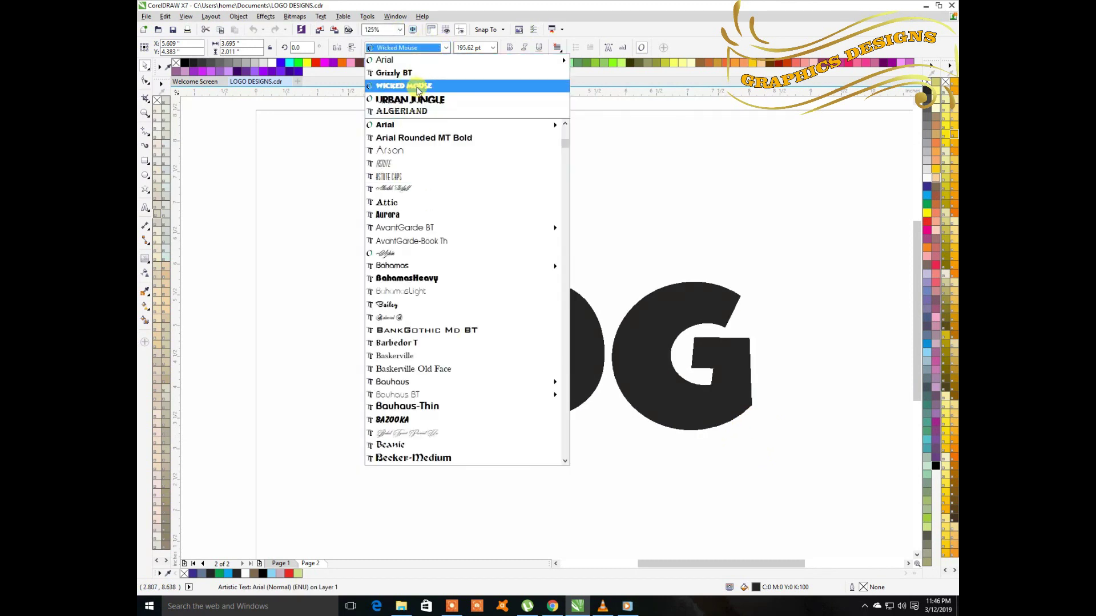
{"action": "left_click", "coordinate": [419, 87]}
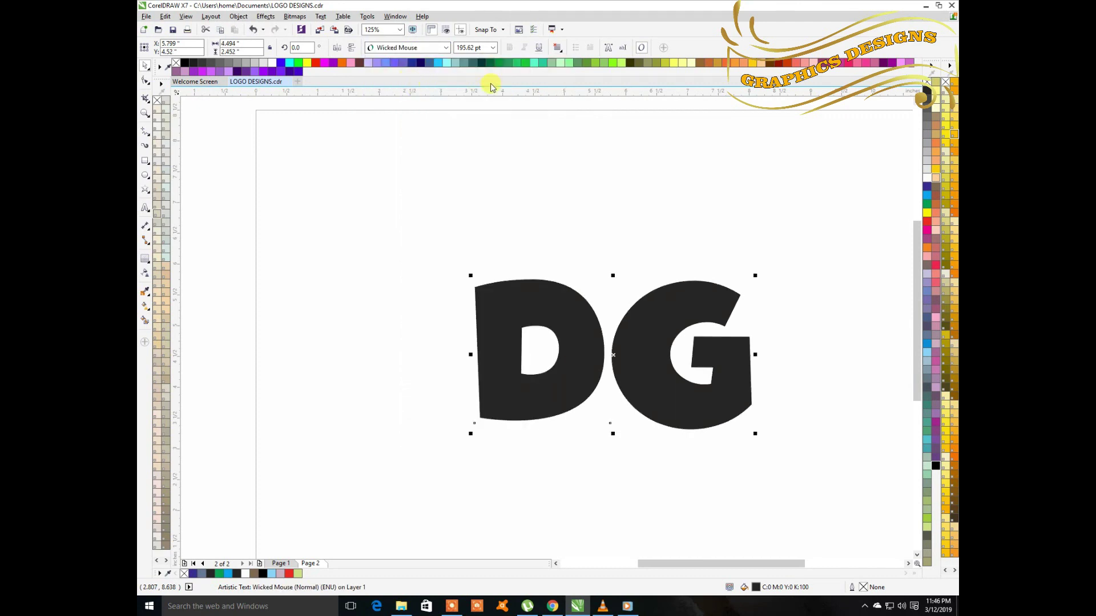
{"action": "scroll", "coordinate": [497, 94], "scroll_direction": "down", "scroll_amount": 3}
{"action": "left_click_drag", "start_coordinate": [917, 334], "coordinate": [917, 284]}
{"action": "left_click_drag", "start_coordinate": [560, 313], "coordinate": [545, 306]}
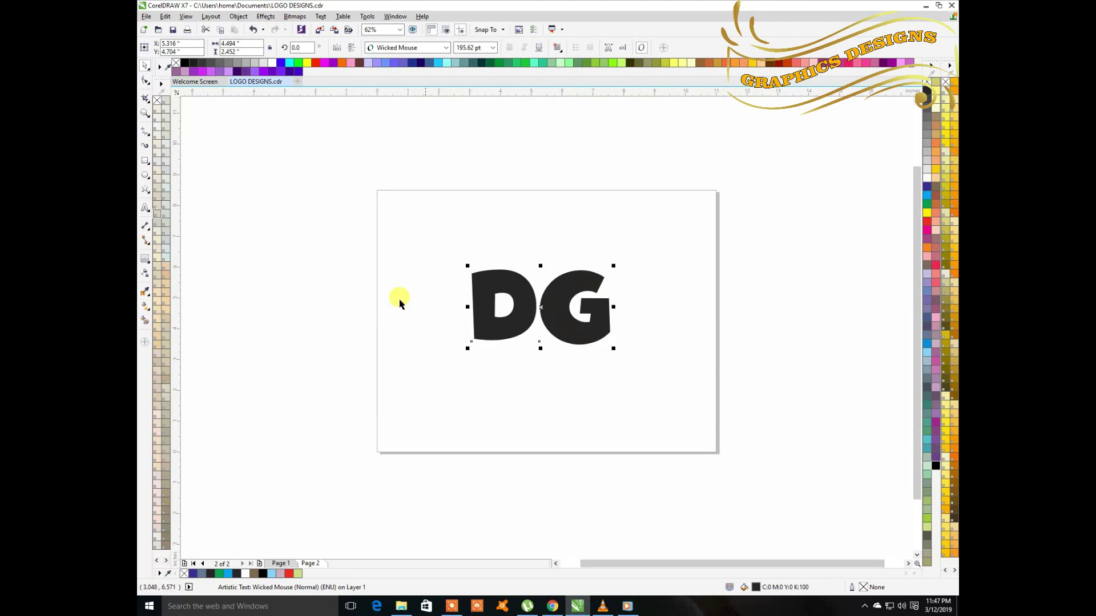
Break the DG artistic text apart into separate letters.
{"action": "left_click", "coordinate": [239, 18]}
{"action": "key", "text": "Right"}
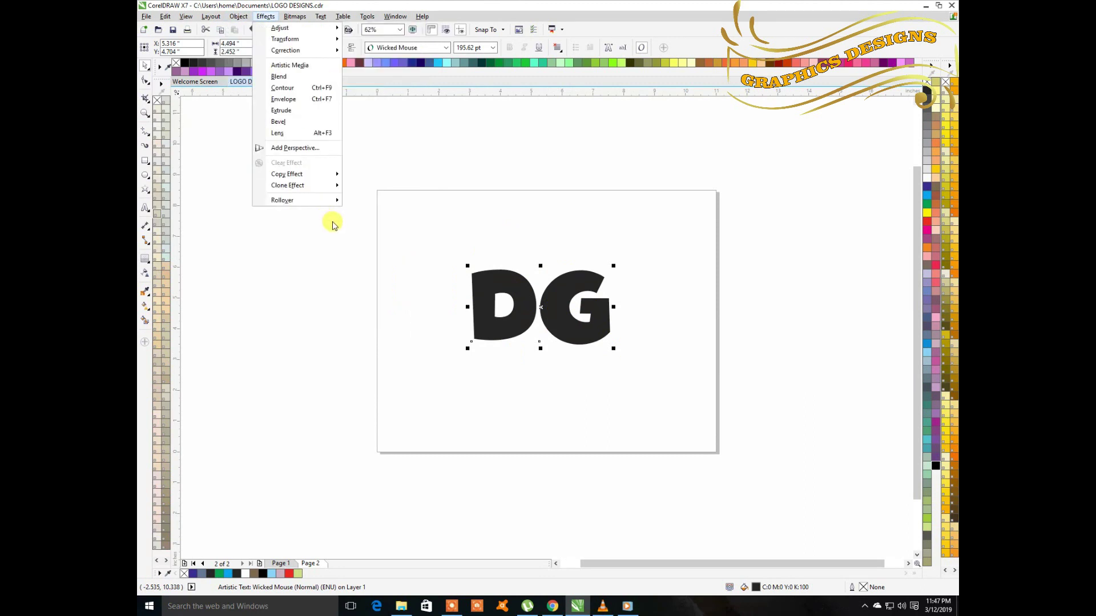
{"action": "mouse_move", "coordinate": [244, 21]}
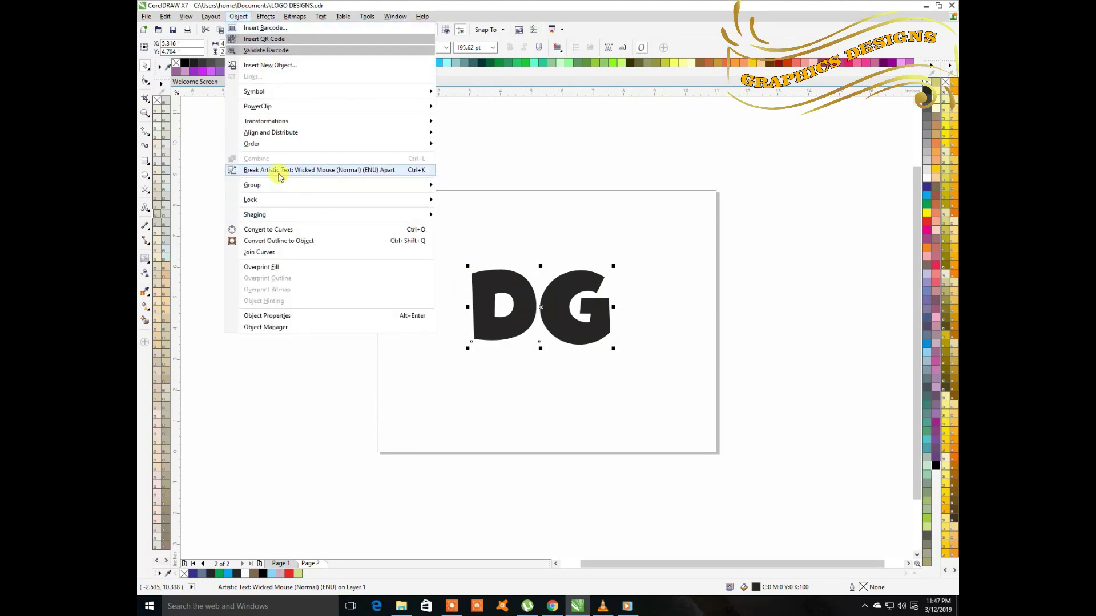
{"action": "left_click", "coordinate": [327, 172]}
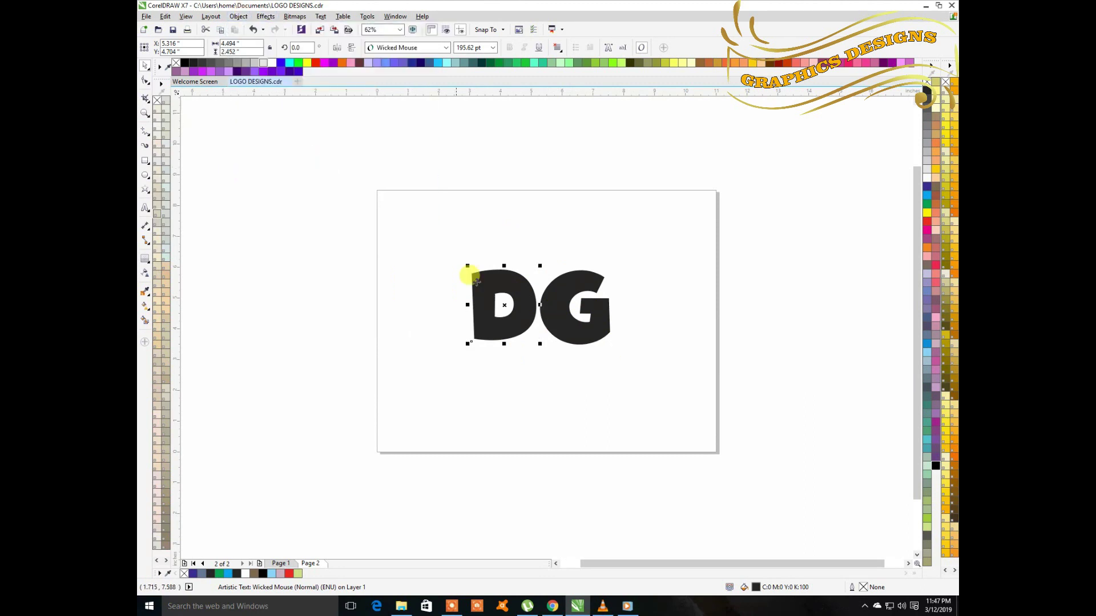
Move the letter G about 0.64 inches to the left so that it overlaps the D's right edge.
{"action": "left_click", "coordinate": [564, 326]}
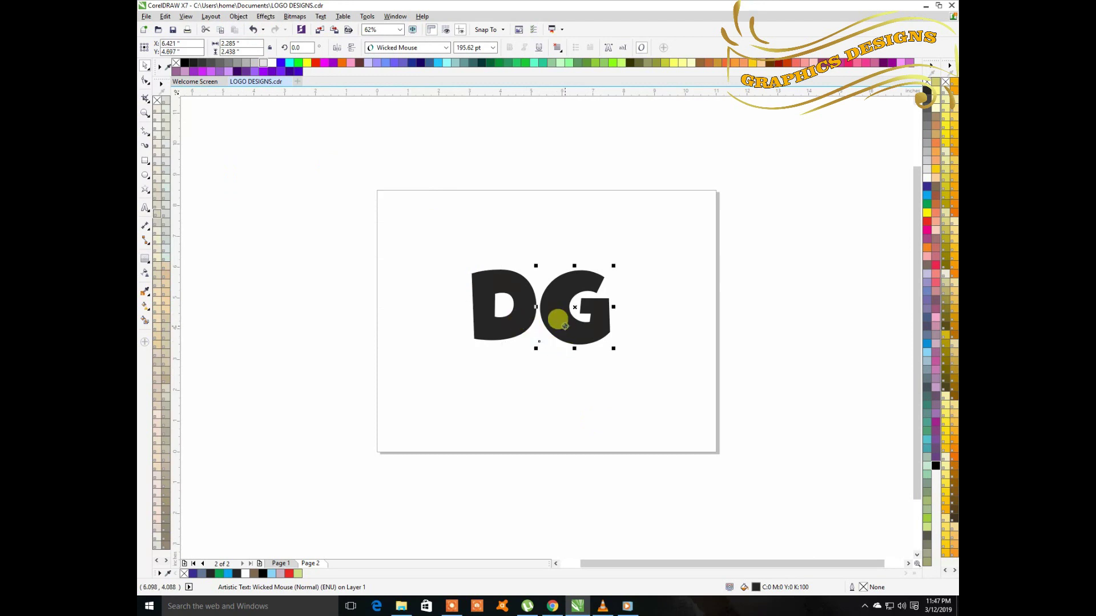
{"action": "left_click_drag", "start_coordinate": [564, 326], "coordinate": [565, 326]}
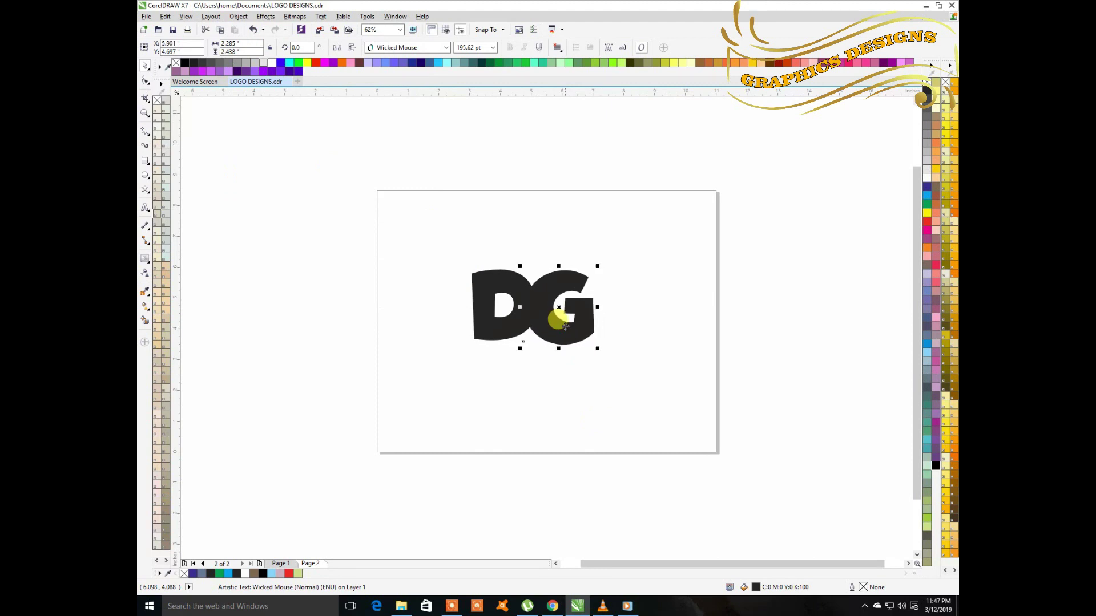
{"action": "left_click_drag", "start_coordinate": [565, 326], "coordinate": [565, 326]}
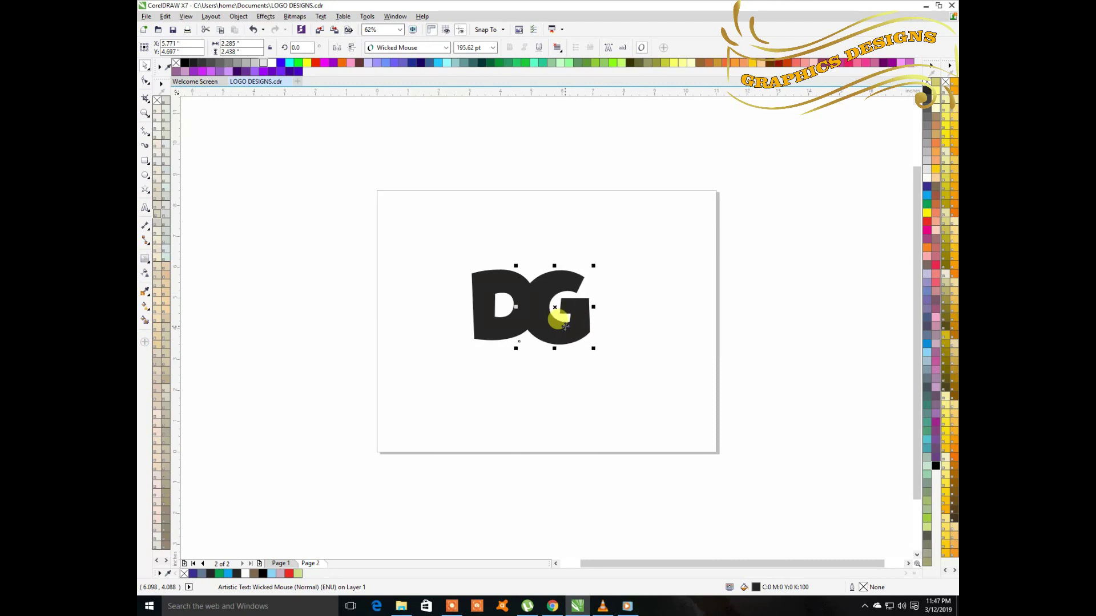
{"action": "left_click_drag", "start_coordinate": [565, 326], "coordinate": [566, 326]}
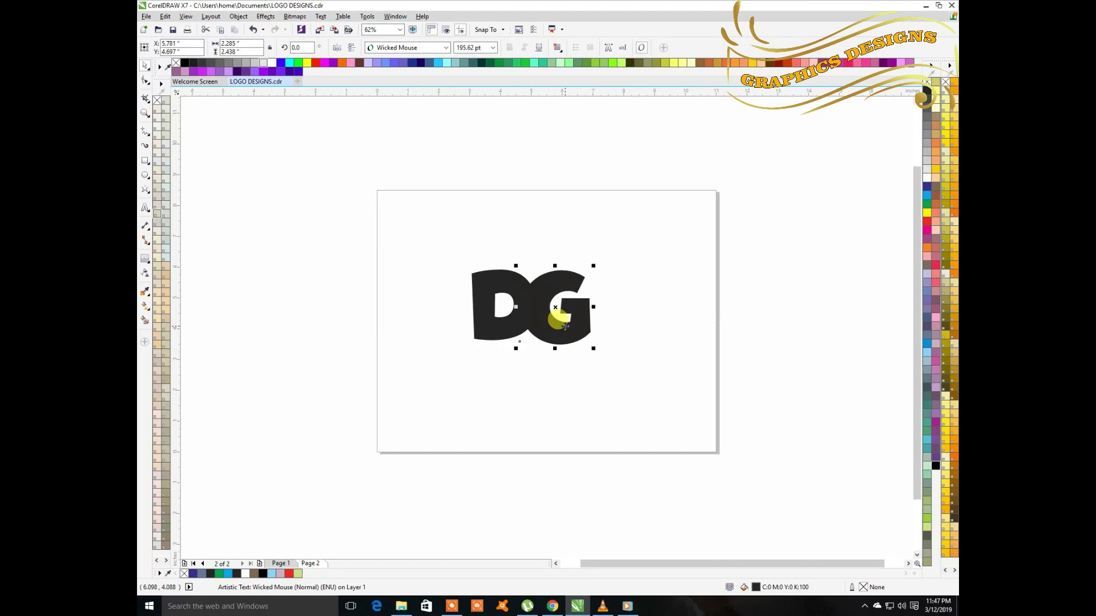
{"action": "left_click", "coordinate": [630, 293]}
Give both letters a blue hairline outline (C100 M100 Y0 K0) and remove their fill.
{"action": "scroll", "coordinate": [564, 280], "scroll_direction": "up", "scroll_amount": 2}
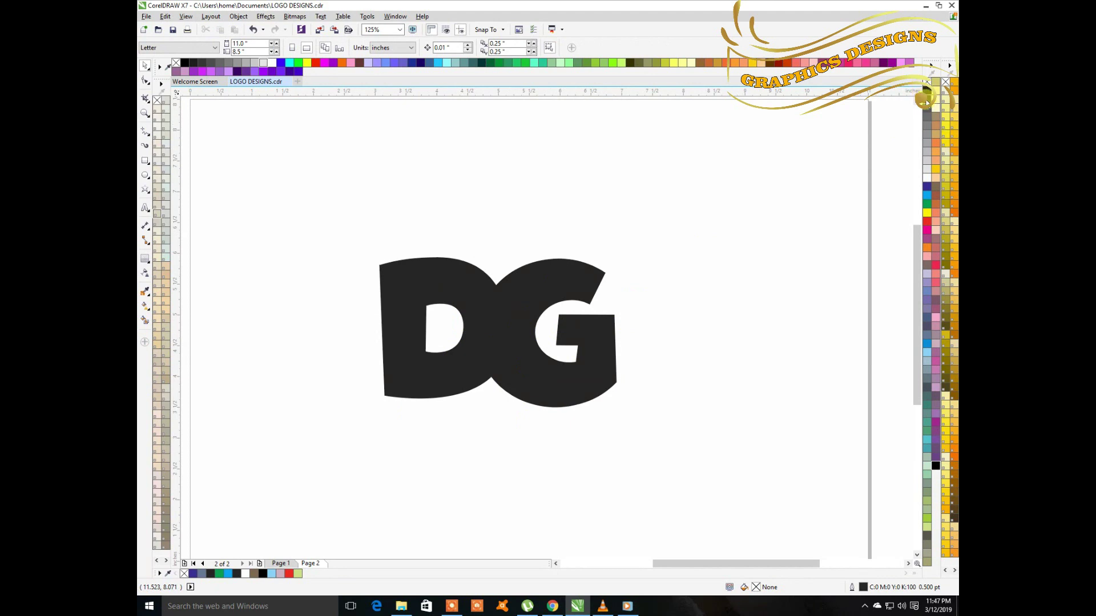
{"action": "right_click", "coordinate": [928, 188]}
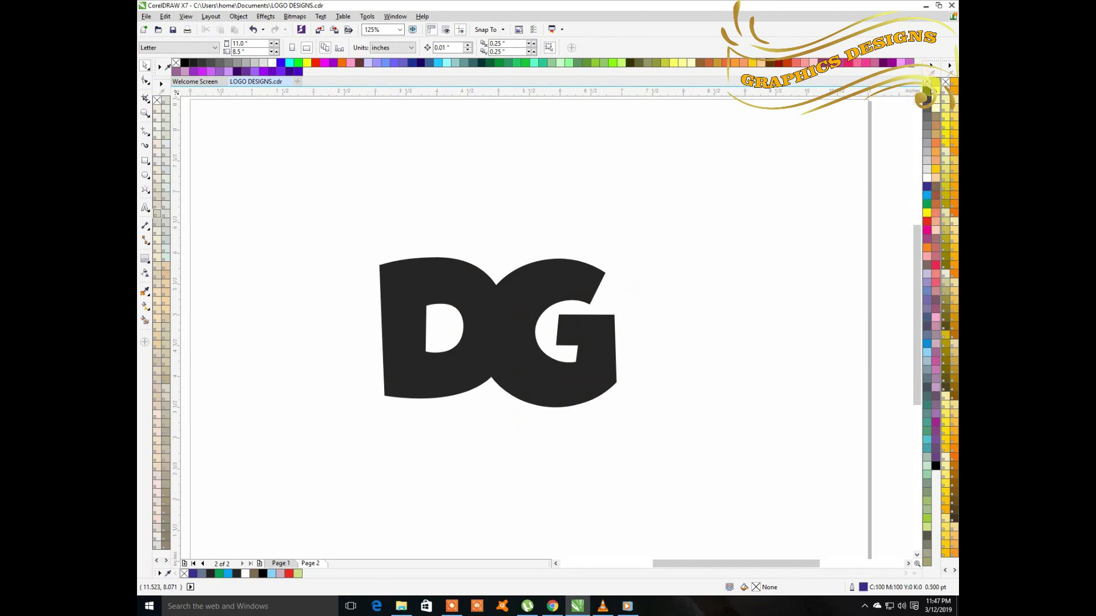
{"action": "left_click_drag", "start_coordinate": [298, 207], "coordinate": [649, 440]}
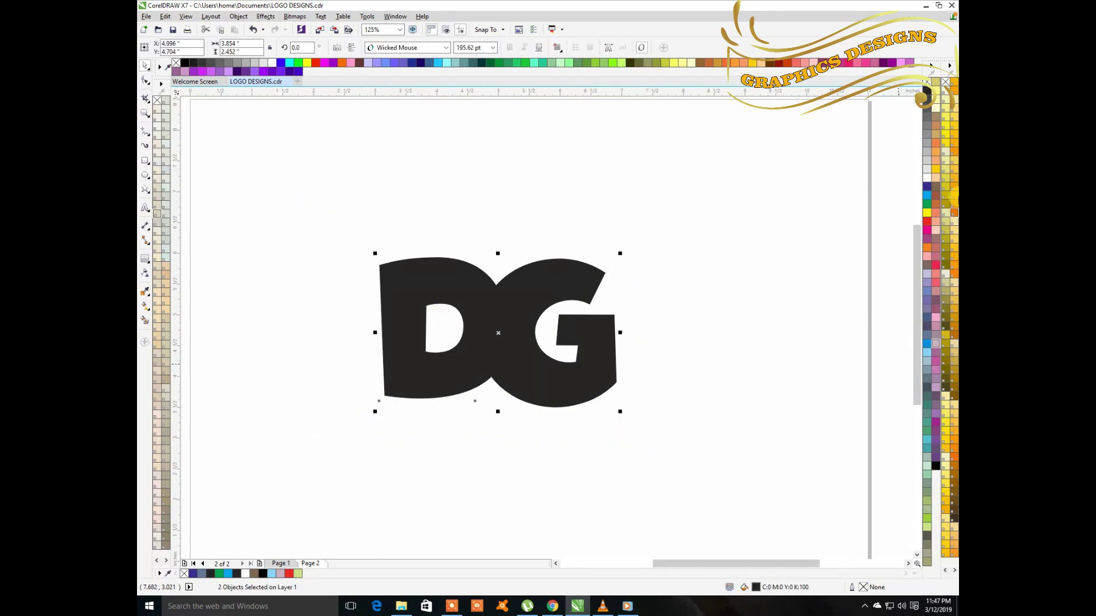
{"action": "right_click", "coordinate": [927, 187]}
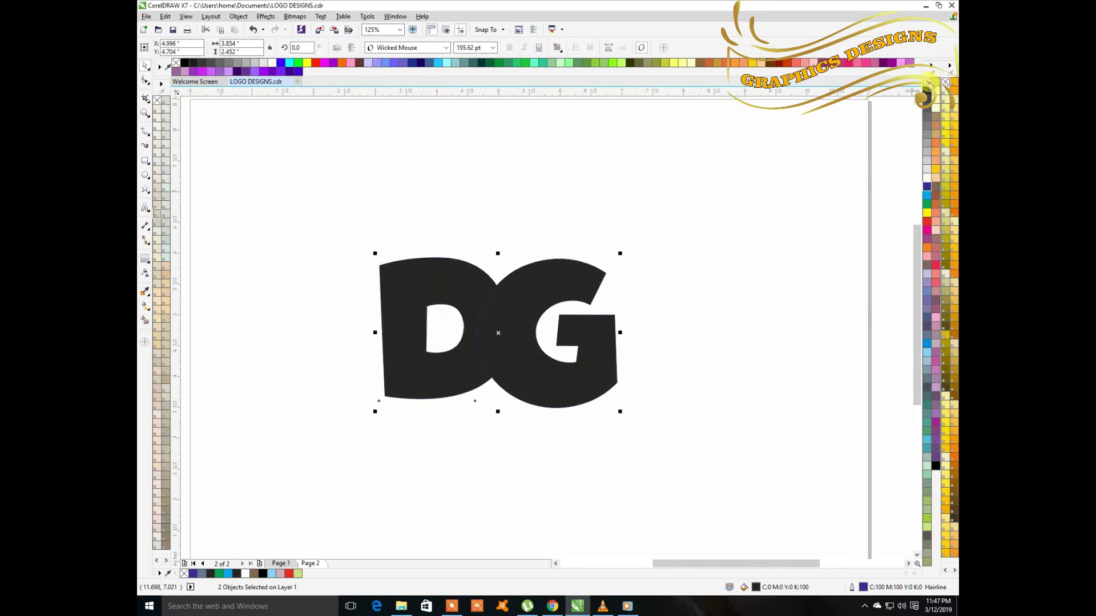
{"action": "left_click", "coordinate": [927, 83]}
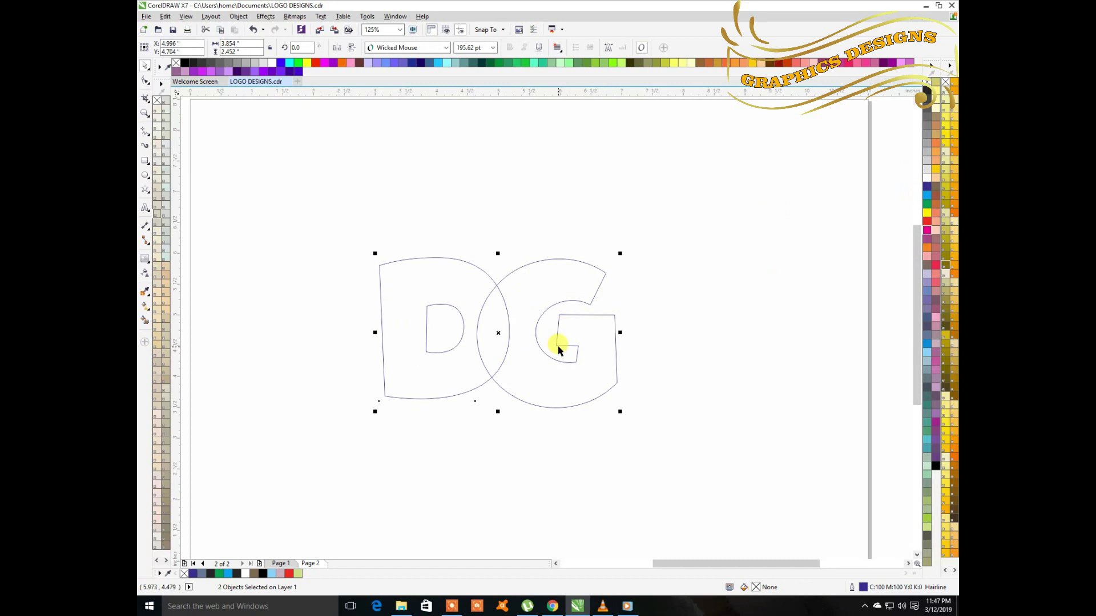
Nudge the outlined G about 0.17 inches further left to deepen its overlap with the D.
{"action": "left_click", "coordinate": [704, 350]}
{"action": "left_click", "coordinate": [609, 372]}
{"action": "key", "text": "Left"}
{"action": "key", "text": "Left"}
{"action": "key", "text": "Left"}
{"action": "key", "text": "Left"}
{"action": "key", "text": "Left"}
{"action": "key", "text": "Left"}
{"action": "key", "text": "Left"}
{"action": "key", "text": "Left"}
{"action": "key", "text": "Left"}
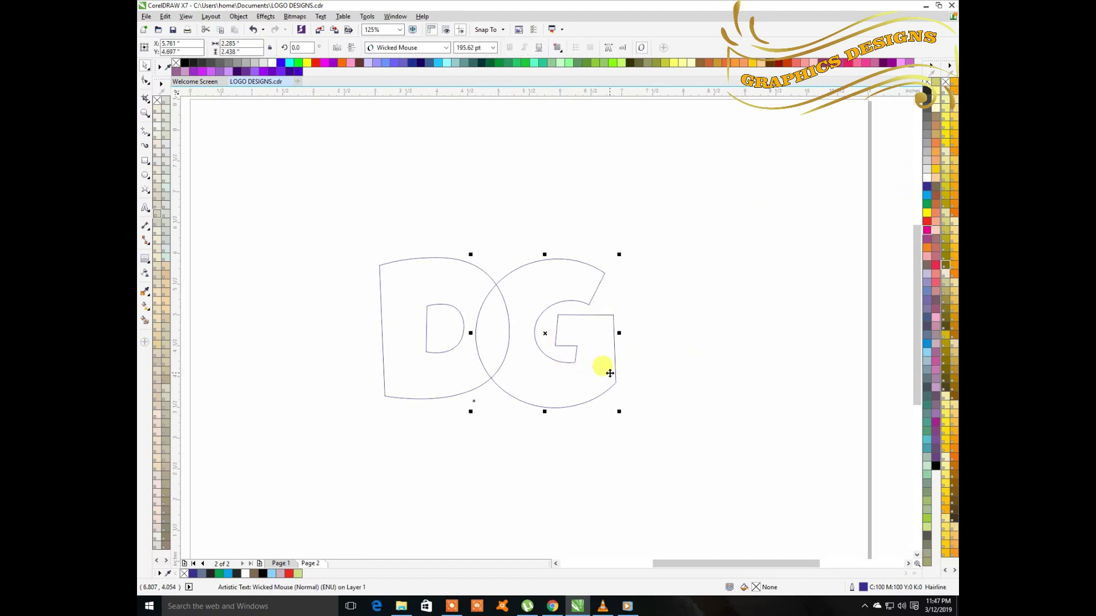
{"action": "key", "text": "Left"}
{"action": "key", "text": "Left"}
{"action": "key", "text": "Left"}
{"action": "key", "text": "Left"}
{"action": "key", "text": "Left"}
{"action": "key", "text": "Left"}
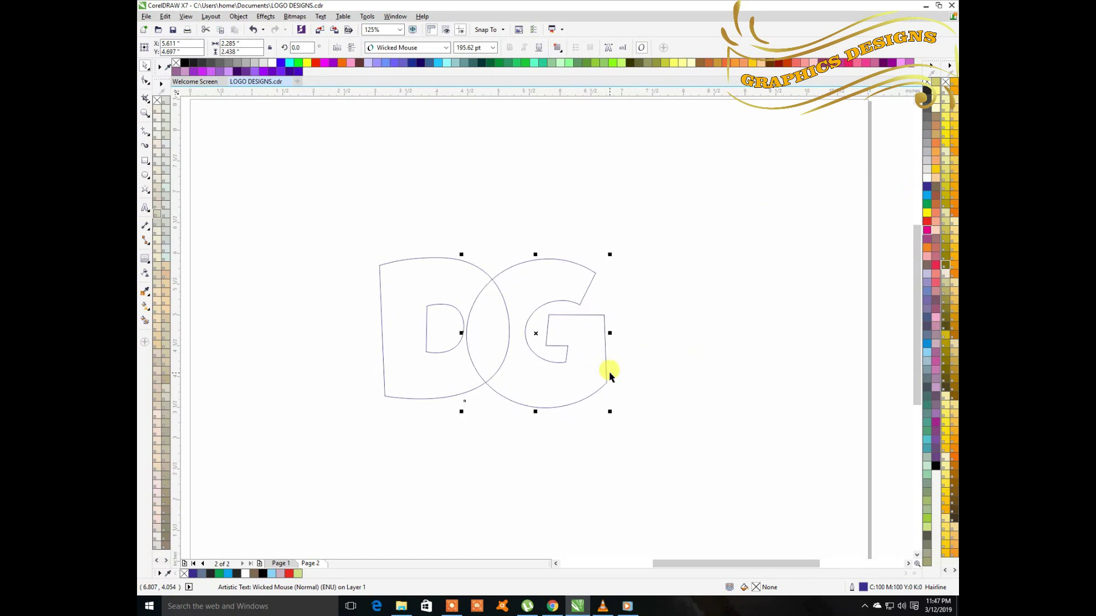
{"action": "left_click", "coordinate": [688, 322]}
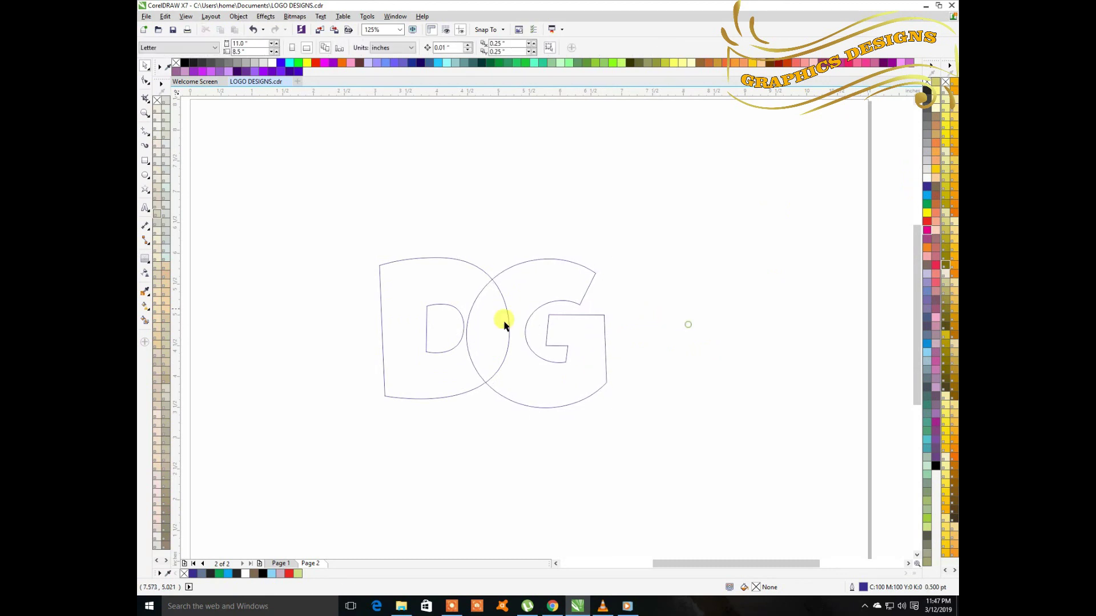
Draw a V-shaped freehand line about 1.81 by 2.05 inches across the overlap, with its point near the overlap's lower left edge.
{"action": "left_click", "coordinate": [145, 135]}
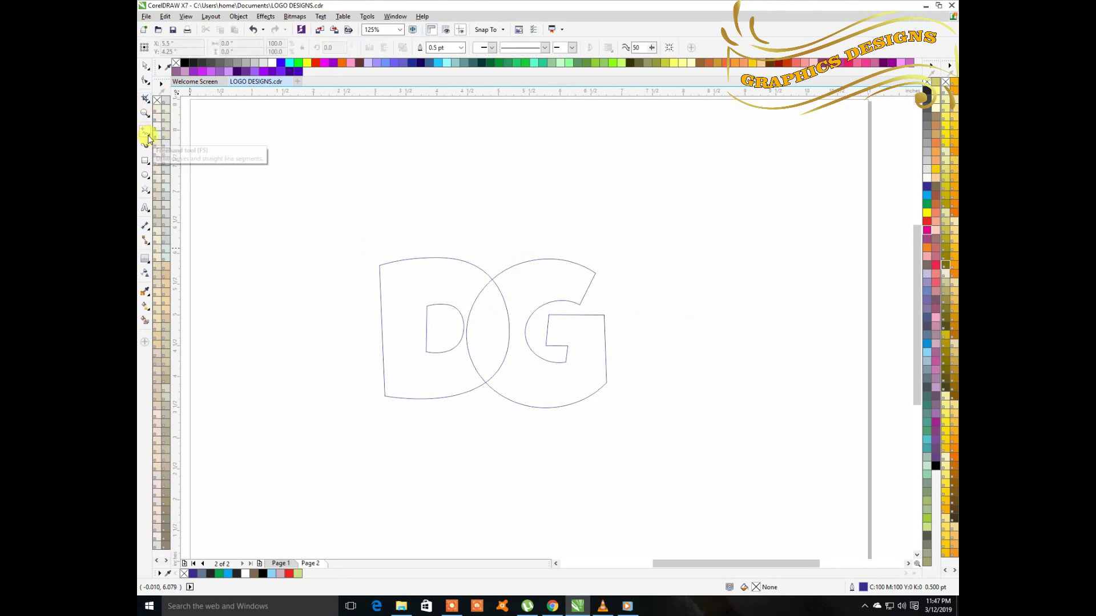
{"action": "left_click", "coordinate": [563, 237]}
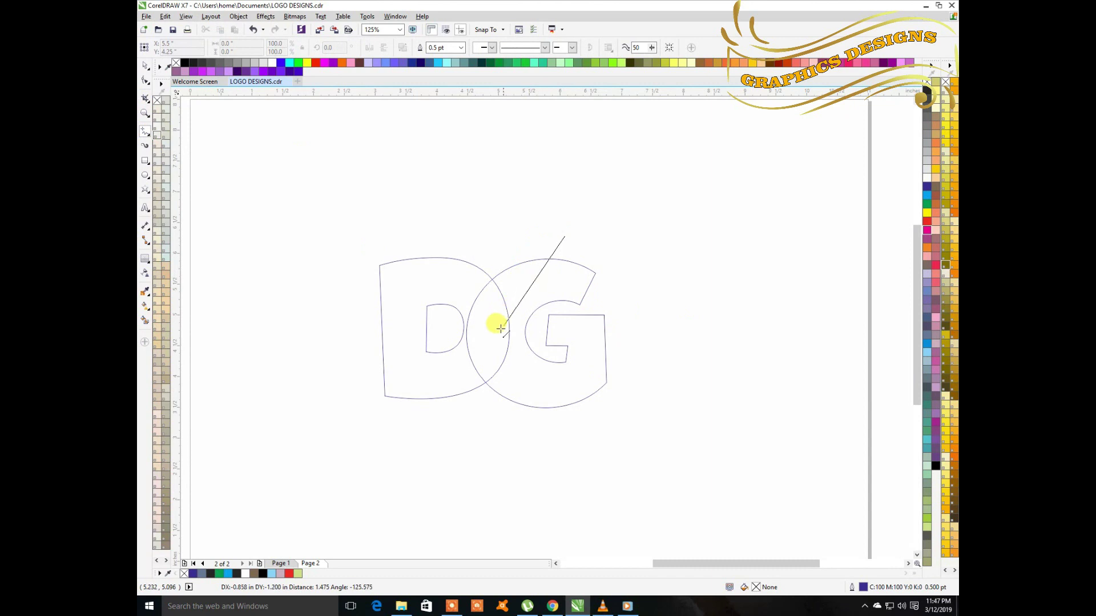
{"action": "left_click", "coordinate": [477, 362]}
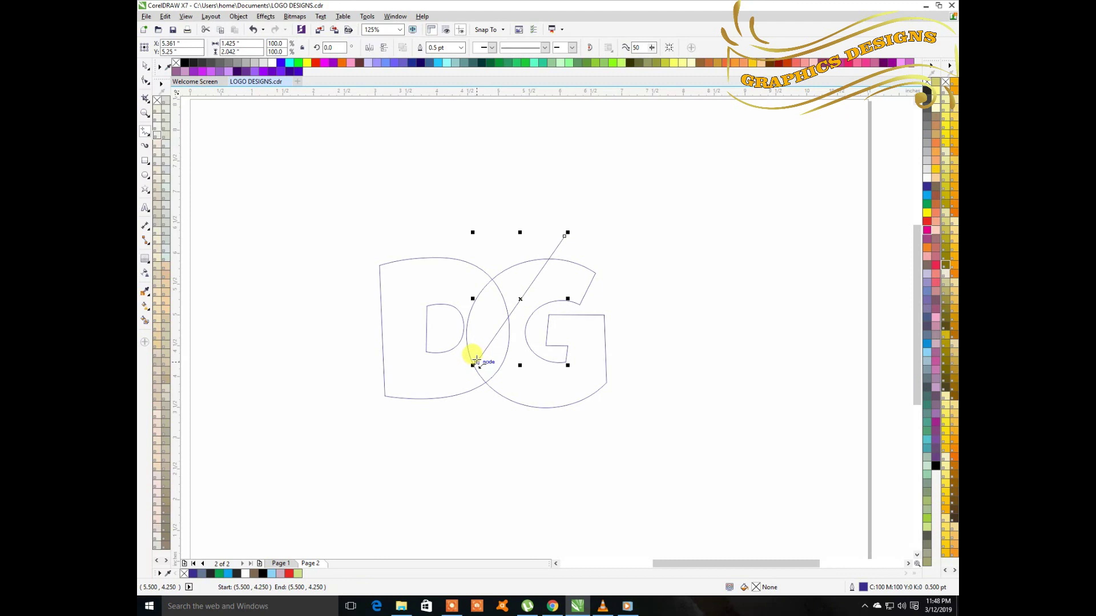
{"action": "left_click", "coordinate": [476, 362]}
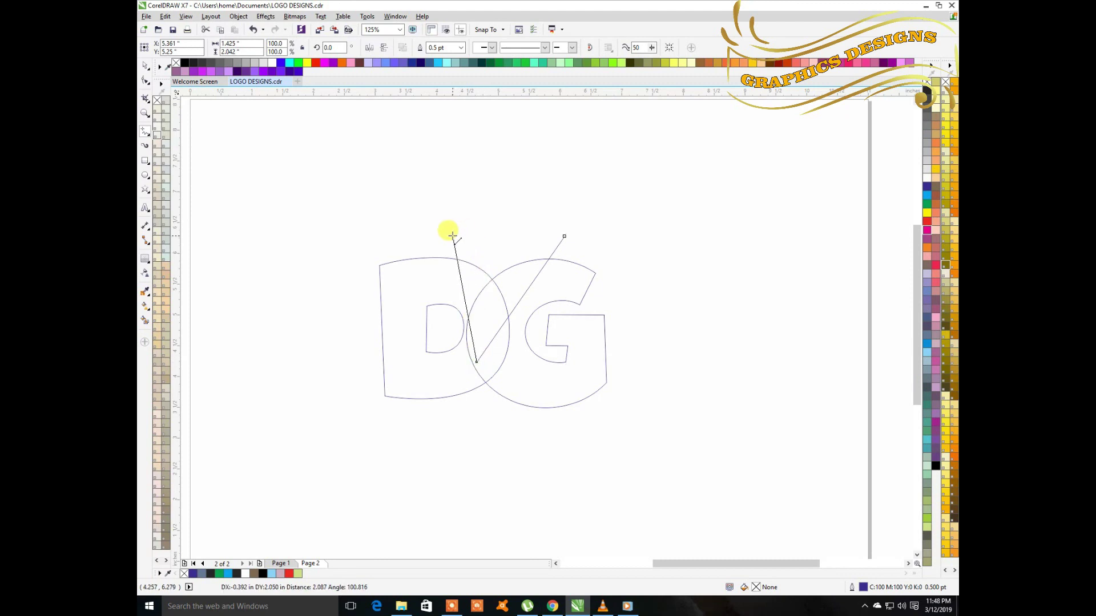
{"action": "left_click", "coordinate": [453, 235]}
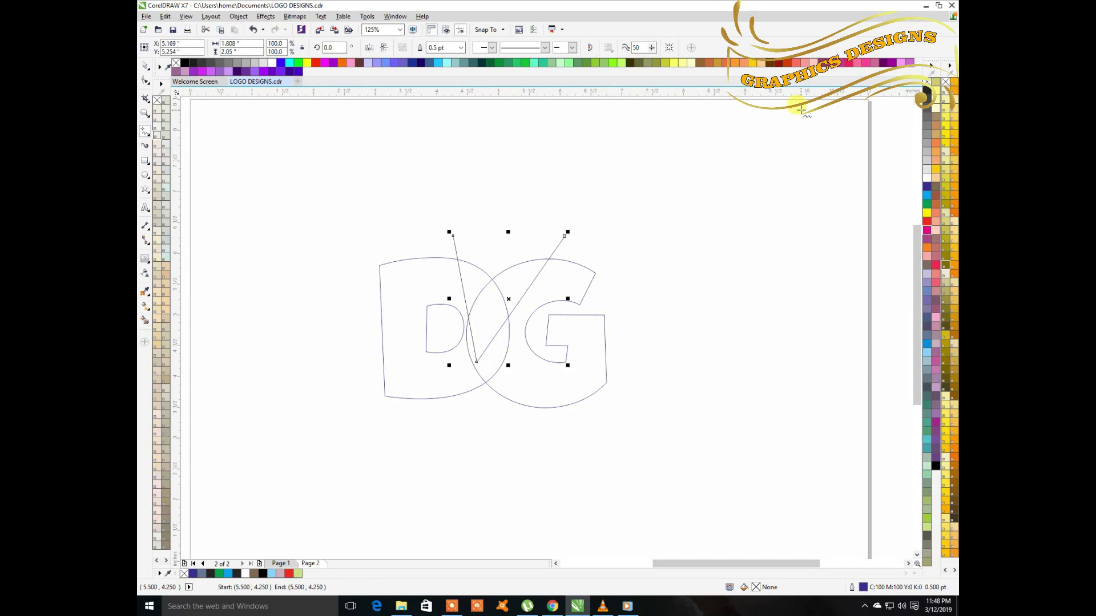
{"action": "left_click", "coordinate": [144, 65]}
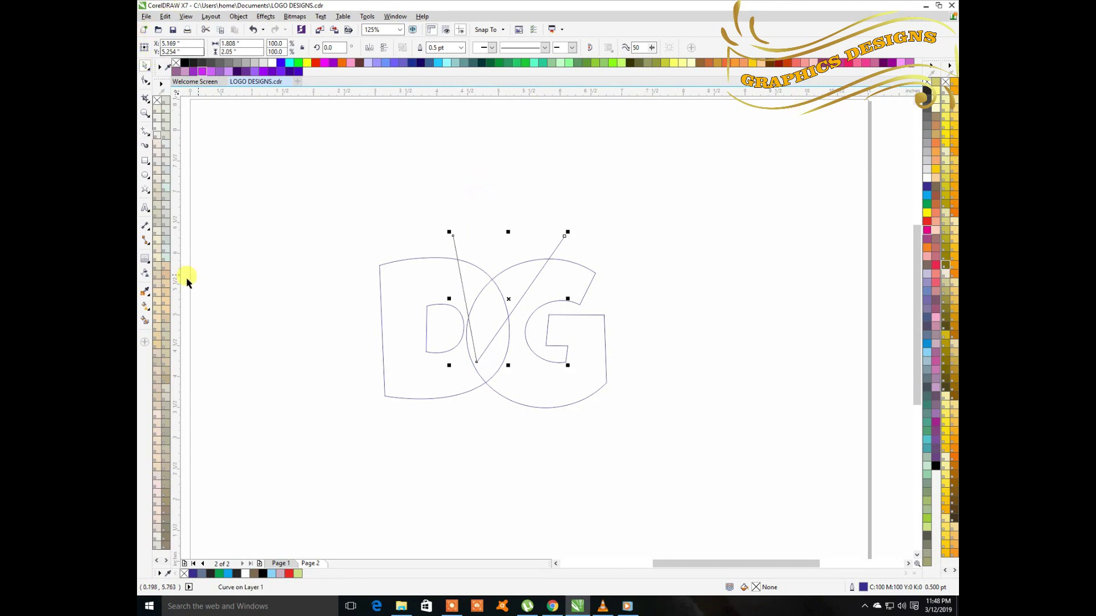
Smart-fill the D, the G and each overlap area divided by the V line with blue-grey (C40 M20 Y0 K40) and a 0.5 pt black outline.
{"action": "left_click", "coordinate": [145, 323]}
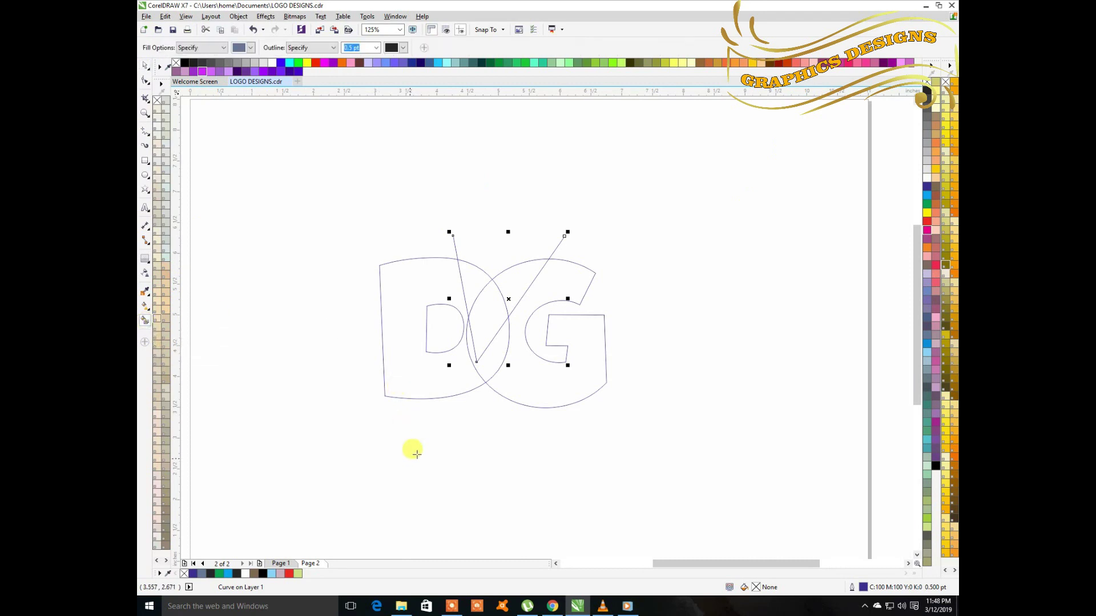
{"action": "left_click", "coordinate": [399, 379]}
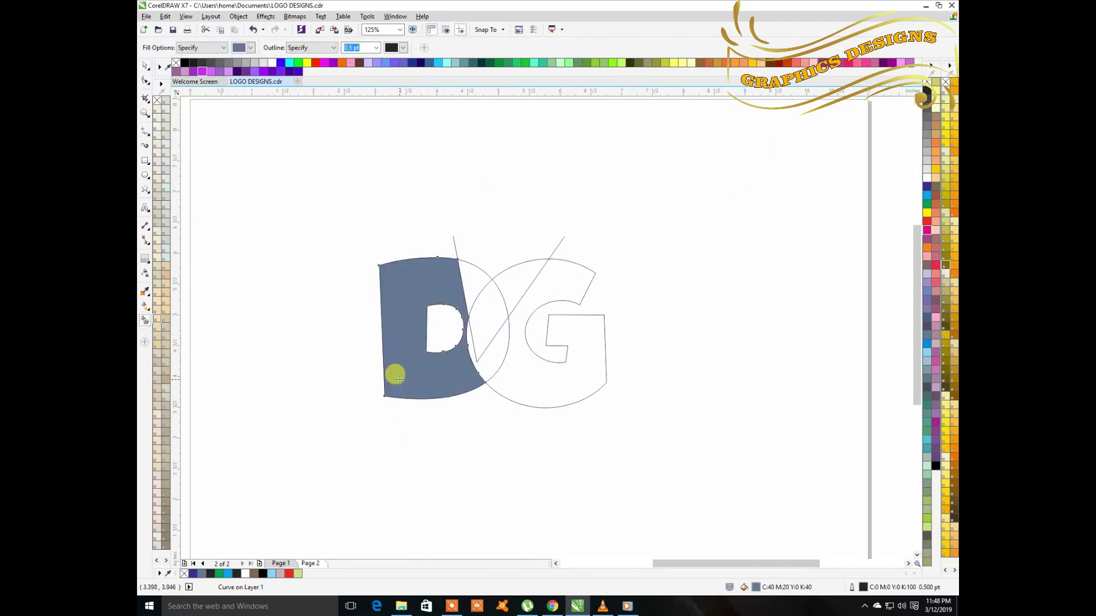
{"action": "left_click", "coordinate": [549, 390]}
{"action": "left_click", "coordinate": [491, 358]}
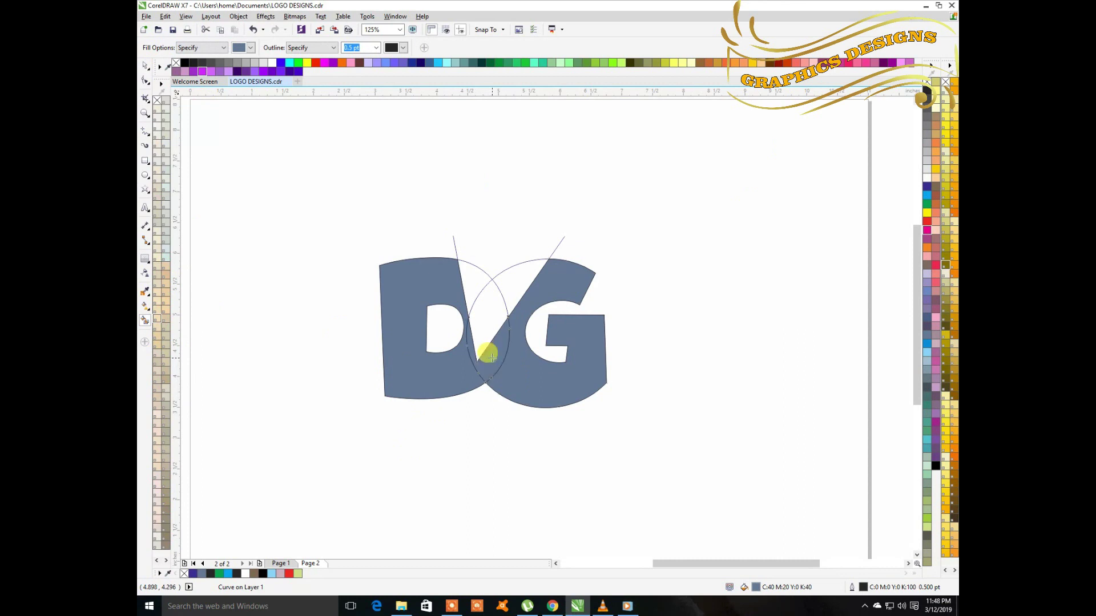
{"action": "left_click", "coordinate": [479, 283]}
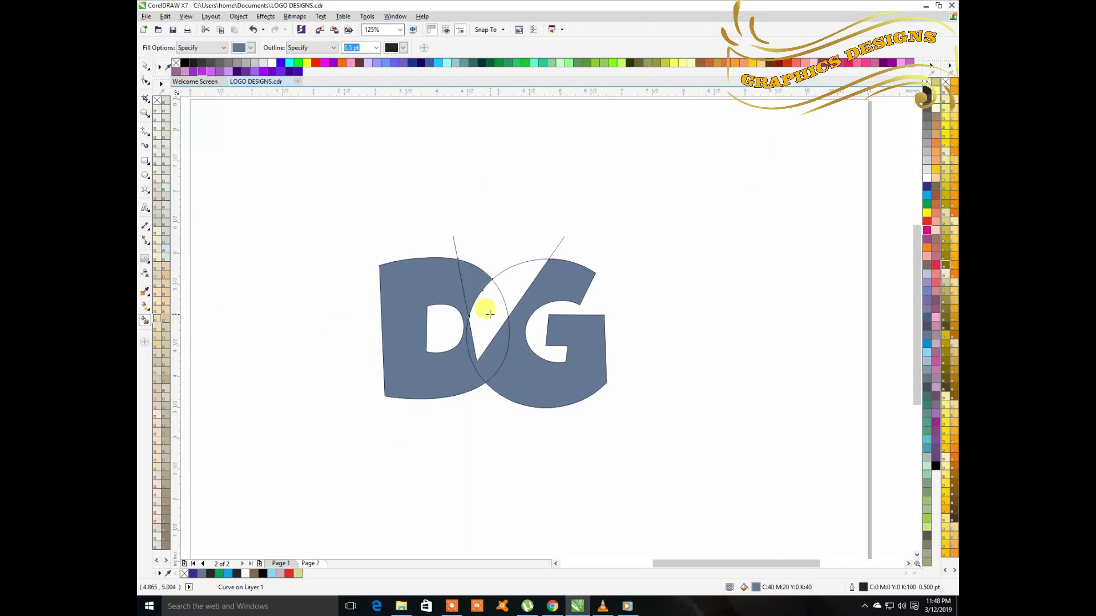
{"action": "left_click", "coordinate": [489, 314]}
{"action": "left_click", "coordinate": [515, 275]}
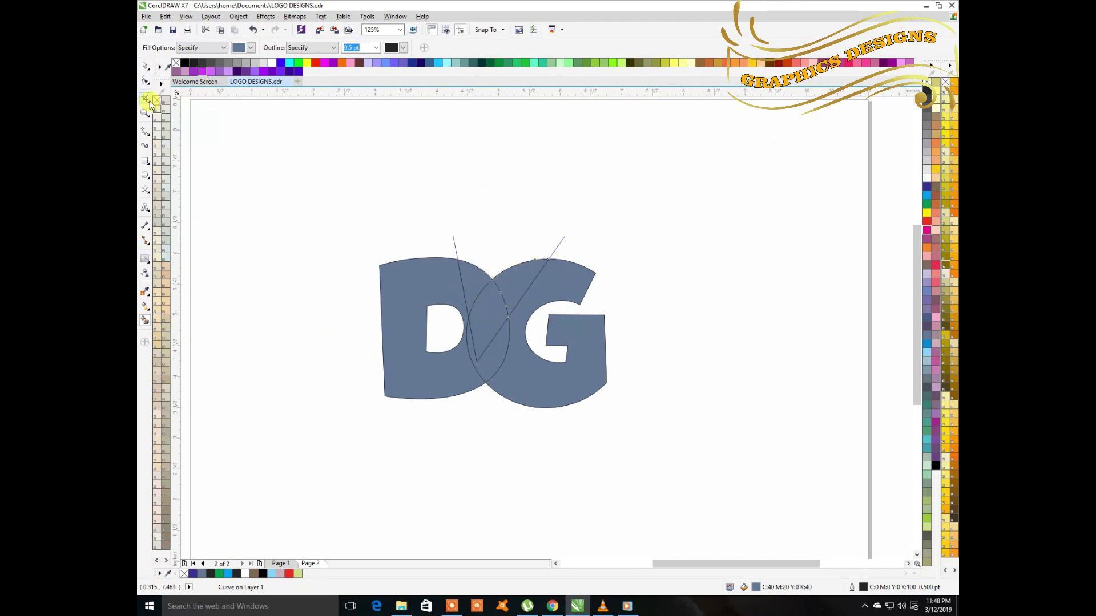
{"action": "left_click", "coordinate": [144, 67]}
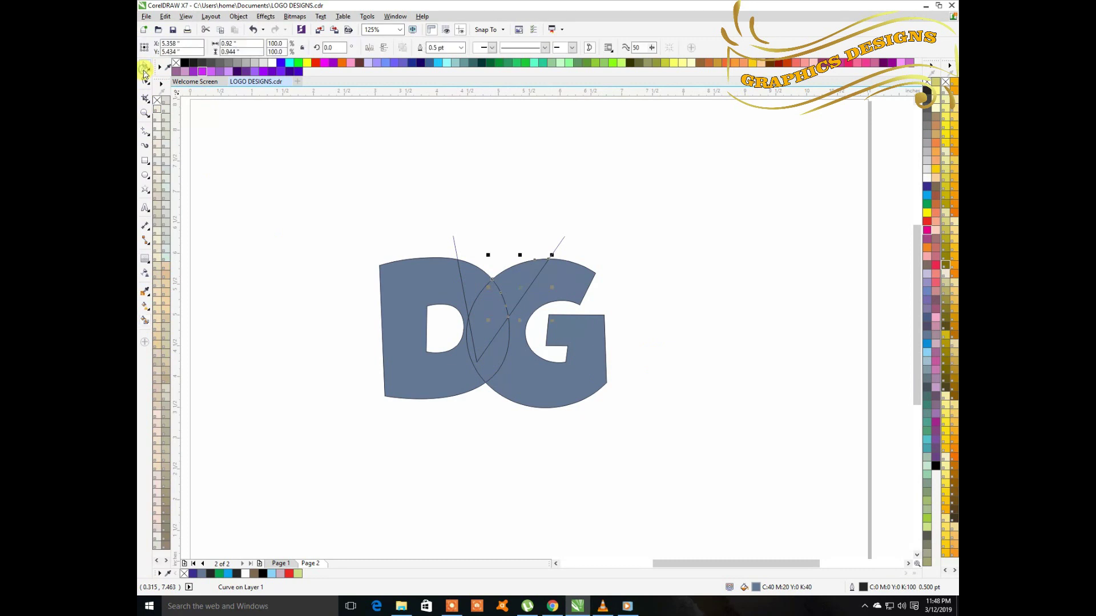
{"action": "left_click", "coordinate": [451, 410]}
{"action": "left_click", "coordinate": [447, 376]}
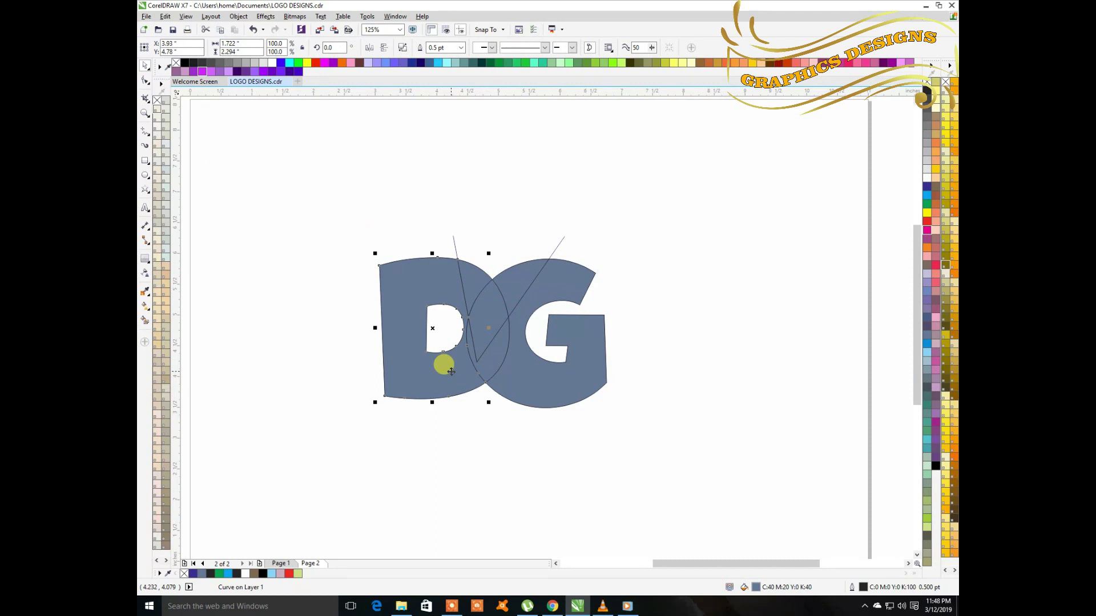
{"action": "left_click_drag", "start_coordinate": [455, 376], "coordinate": [455, 479]}
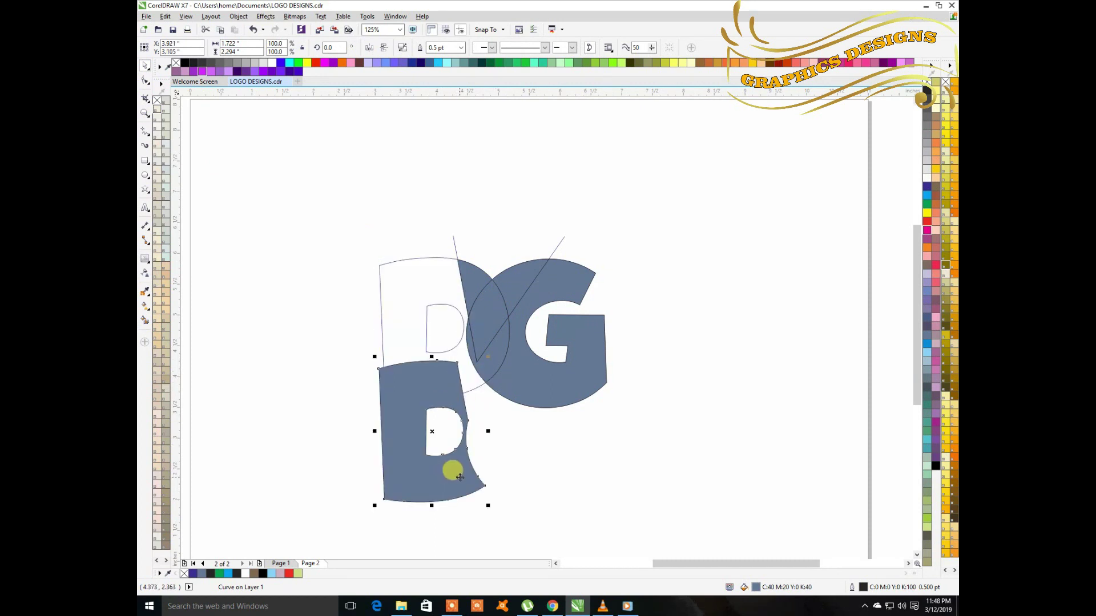
{"action": "key", "text": "ctrl+z"}
Weld the filled G and D regions into one shape.
{"action": "left_click", "coordinate": [517, 379]}
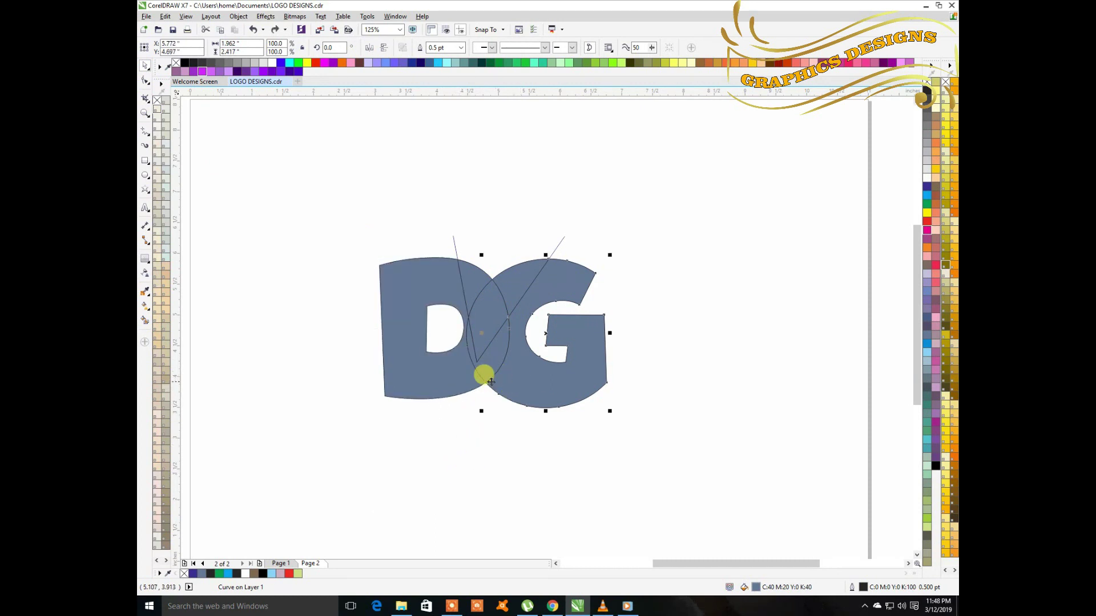
{"action": "left_click", "coordinate": [433, 365], "text": "shift"}
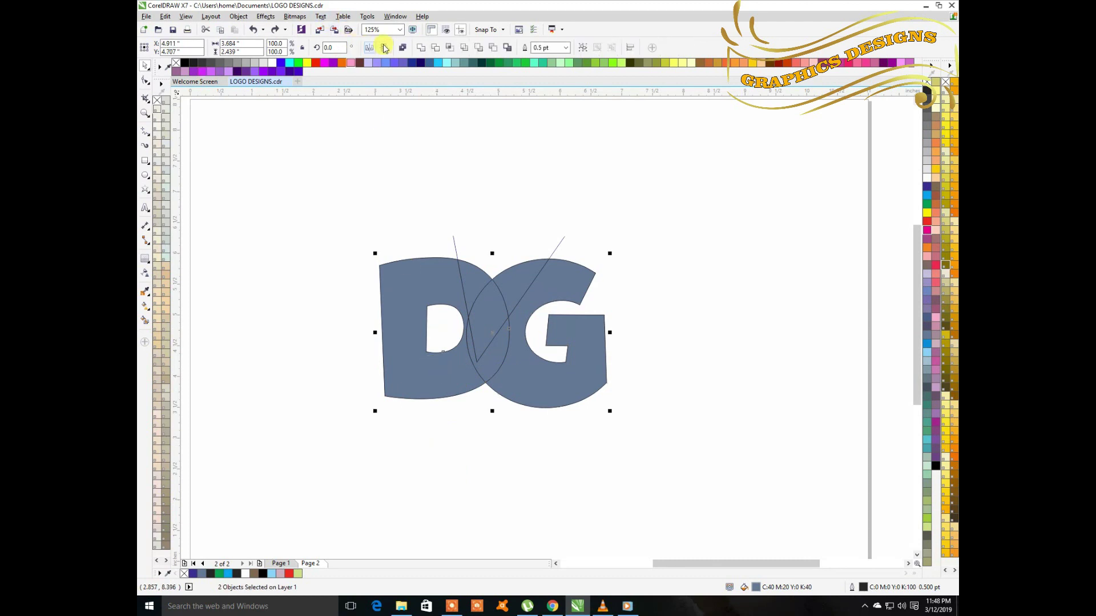
{"action": "left_click", "coordinate": [423, 49]}
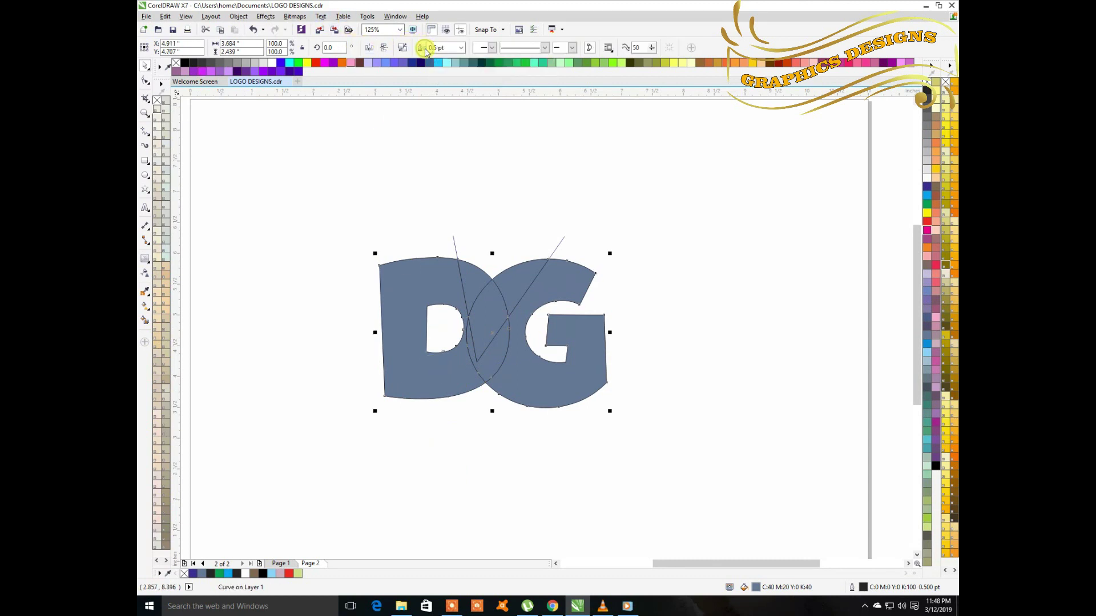
{"action": "left_click_drag", "start_coordinate": [441, 369], "coordinate": [693, 360]}
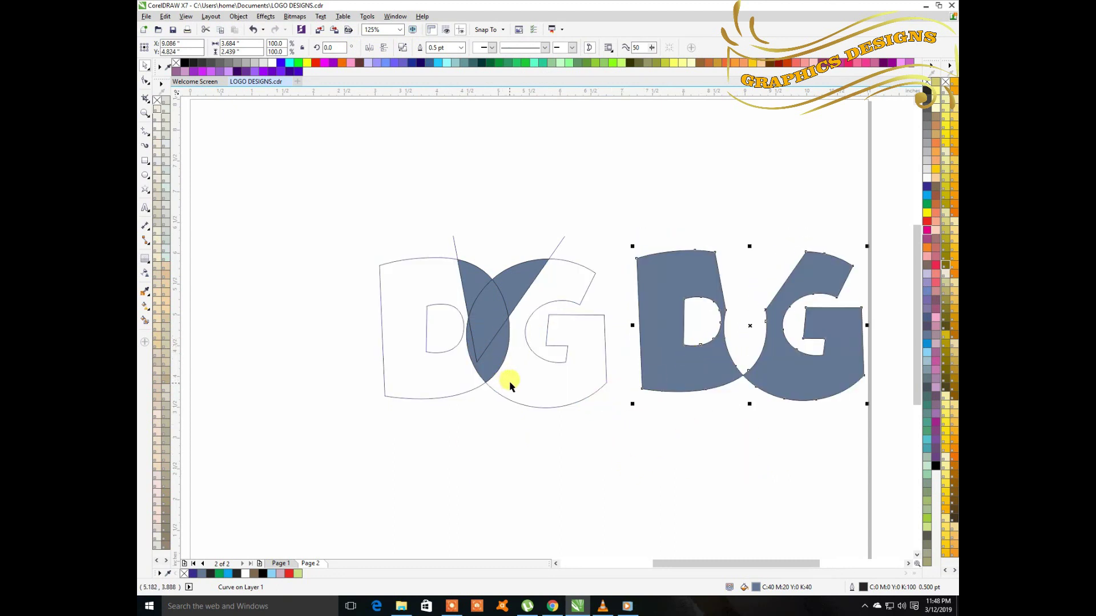
{"action": "key", "text": "ctrl+z"}
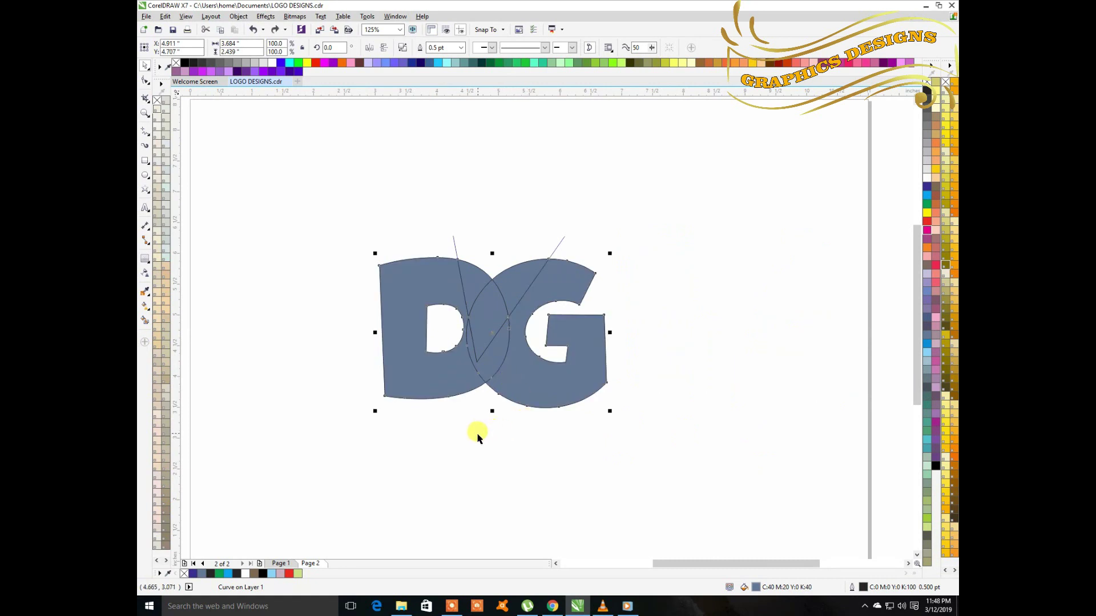
Weld the overlap region below the V line to the joined D and G shape.
{"action": "left_click", "coordinate": [506, 436]}
{"action": "left_click", "coordinate": [489, 357]}
{"action": "left_click", "coordinate": [543, 388], "text": "shift"}
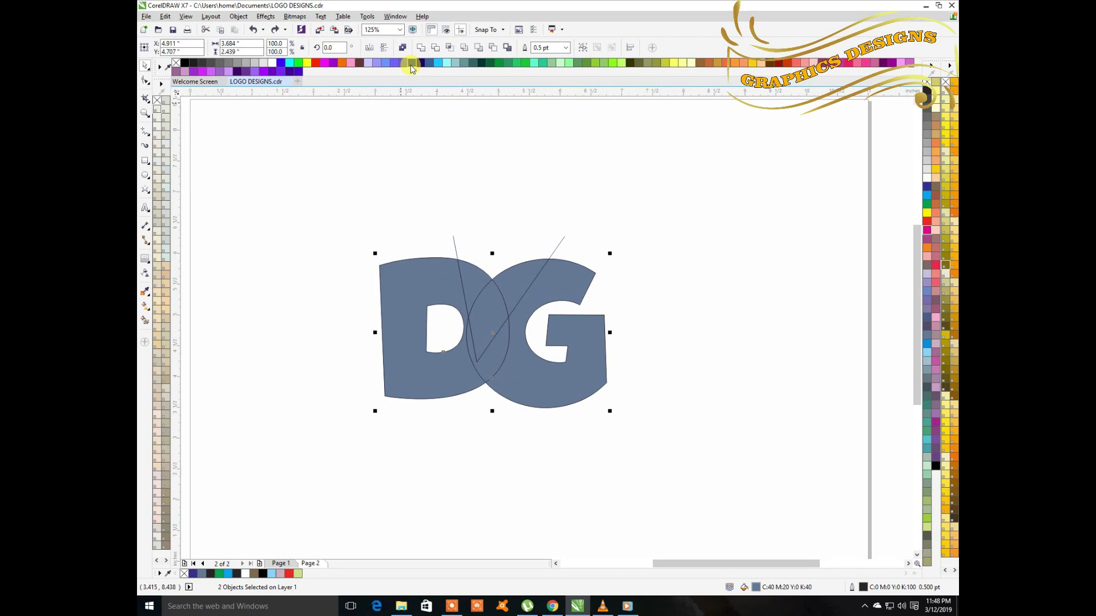
{"action": "left_click", "coordinate": [421, 50]}
{"action": "left_click", "coordinate": [689, 332]}
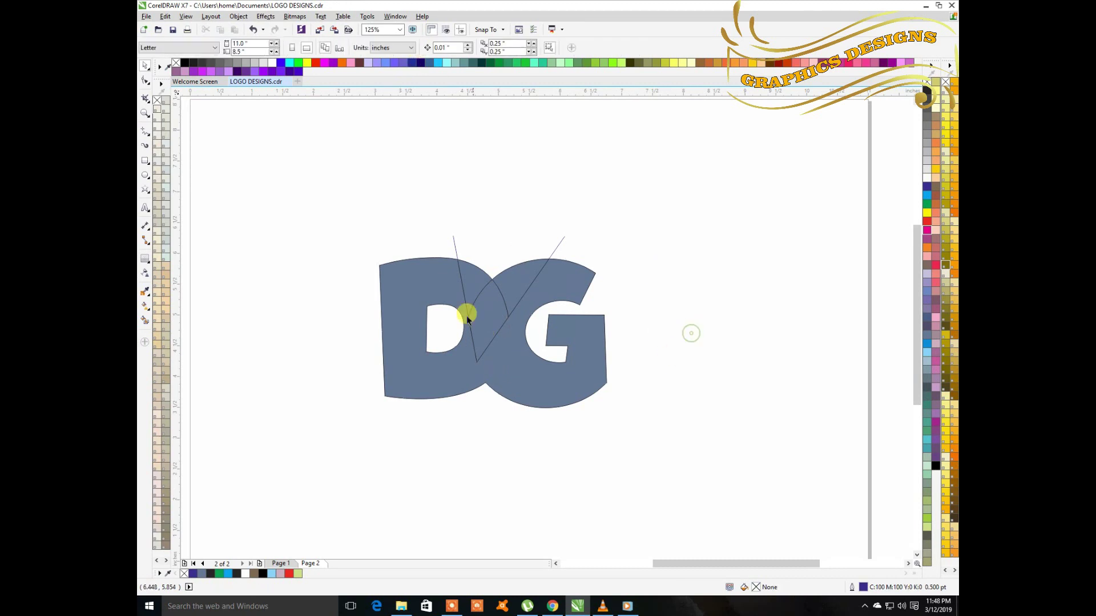
{"action": "left_click_drag", "start_coordinate": [498, 360], "coordinate": [742, 351]}
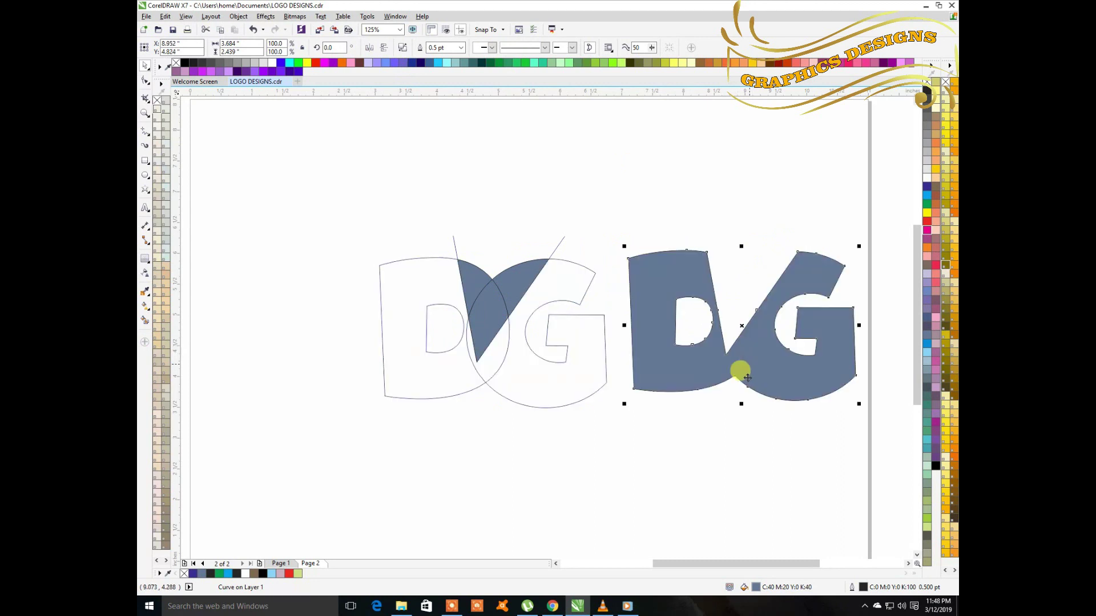
{"action": "left_click", "coordinate": [731, 435]}
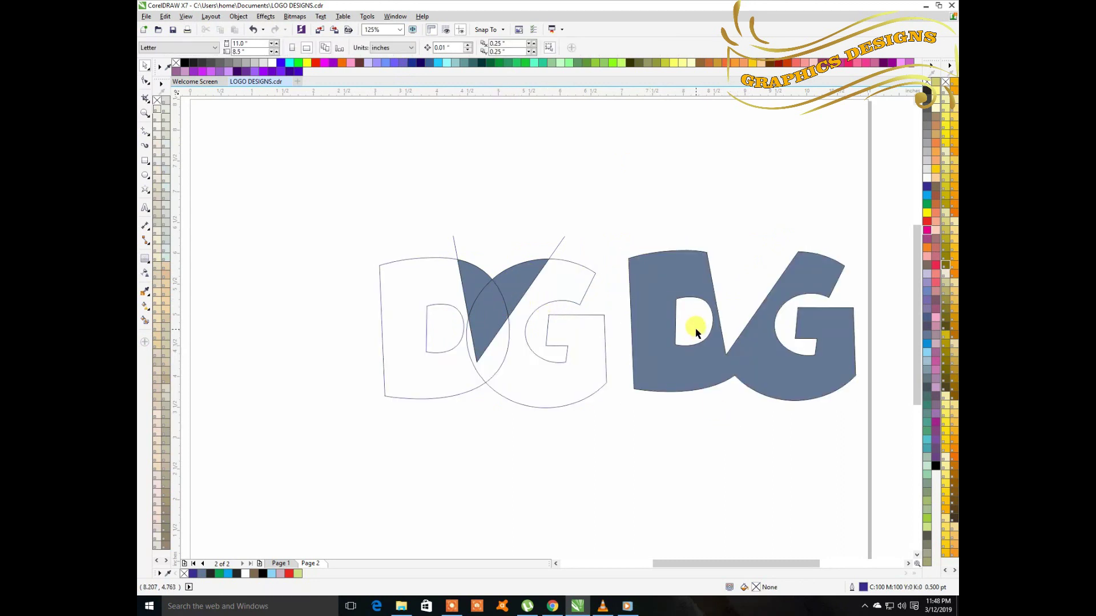
{"action": "key", "text": "ctrl+z"}
Weld the three filled regions inside the V line into one heart-like piece.
{"action": "left_click", "coordinate": [498, 197]}
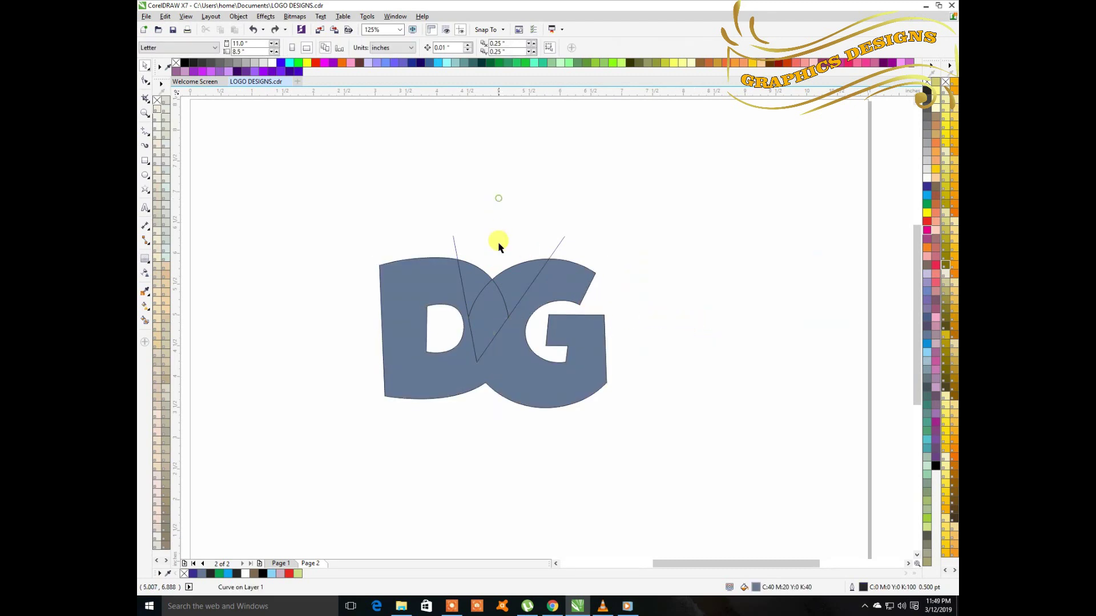
{"action": "left_click", "coordinate": [513, 282]}
{"action": "left_click", "coordinate": [486, 325], "text": "shift"}
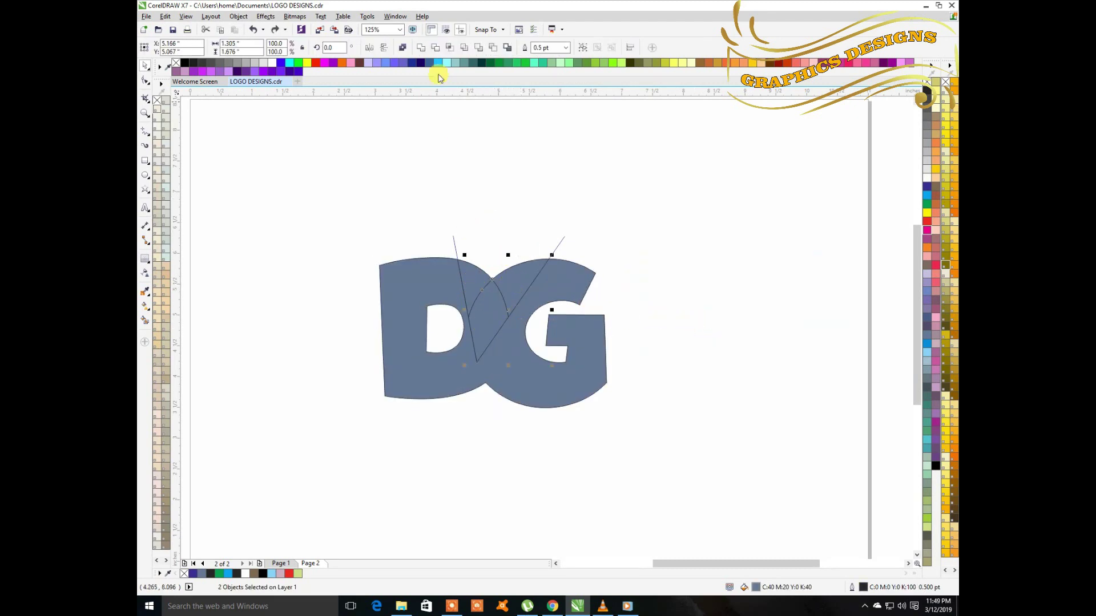
{"action": "left_click", "coordinate": [421, 48]}
{"action": "left_click", "coordinate": [706, 337]}
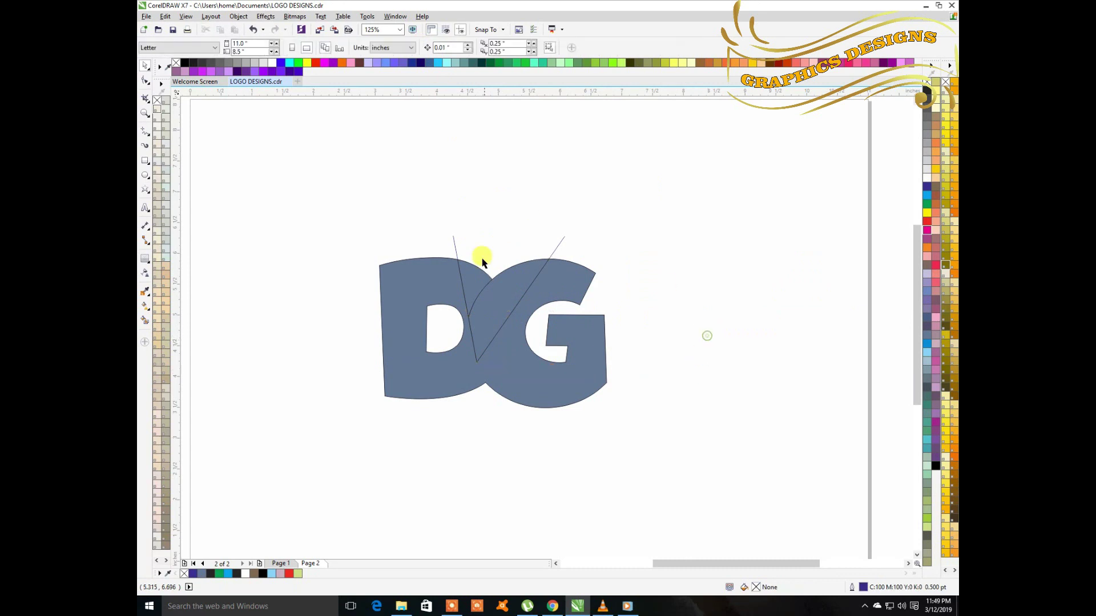
{"action": "left_click", "coordinate": [480, 277]}
{"action": "left_click", "coordinate": [508, 276], "text": "shift"}
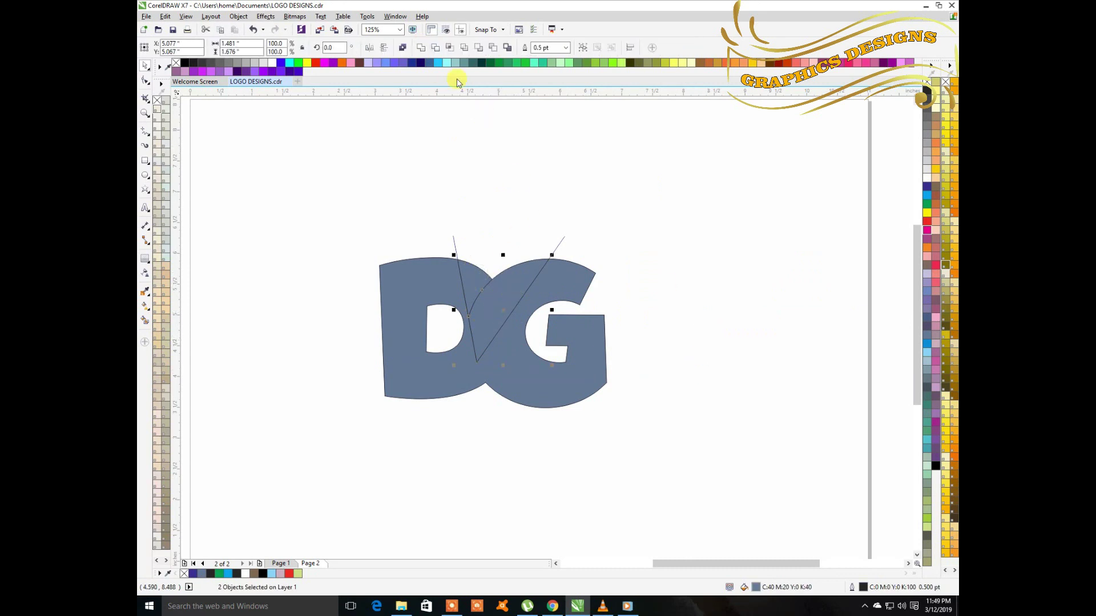
{"action": "left_click", "coordinate": [422, 48]}
{"action": "left_click", "coordinate": [583, 245]}
Move the welded letters about 3.86 inches to the right, off the outlines, and repeat the same move on the V-shaped piece.
{"action": "left_click", "coordinate": [490, 374]}
{"action": "left_click_drag", "start_coordinate": [491, 374], "coordinate": [742, 367]}
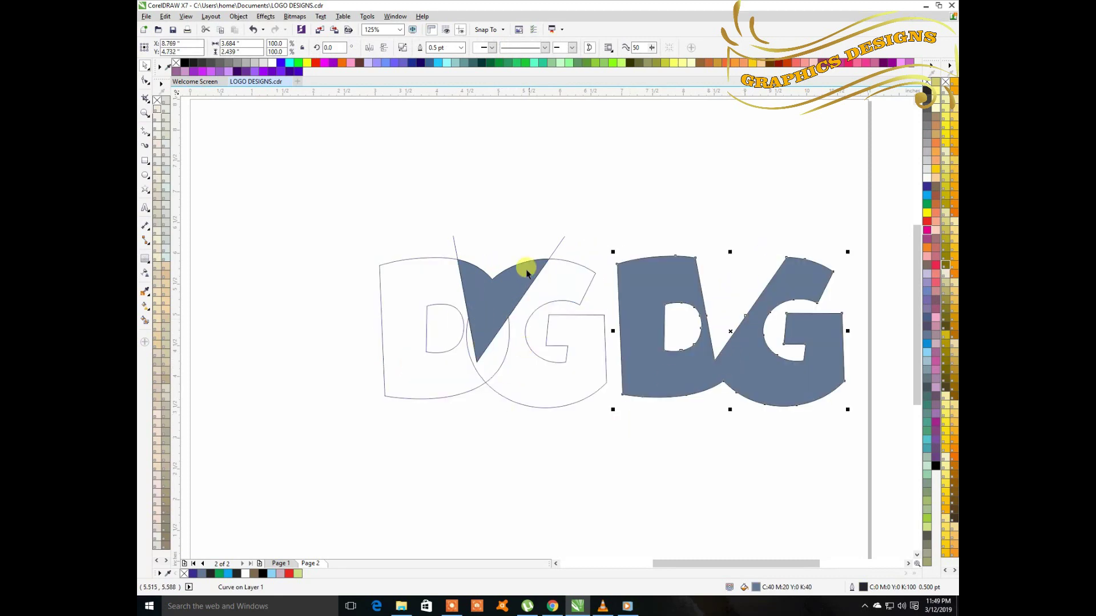
{"action": "left_click", "coordinate": [496, 301]}
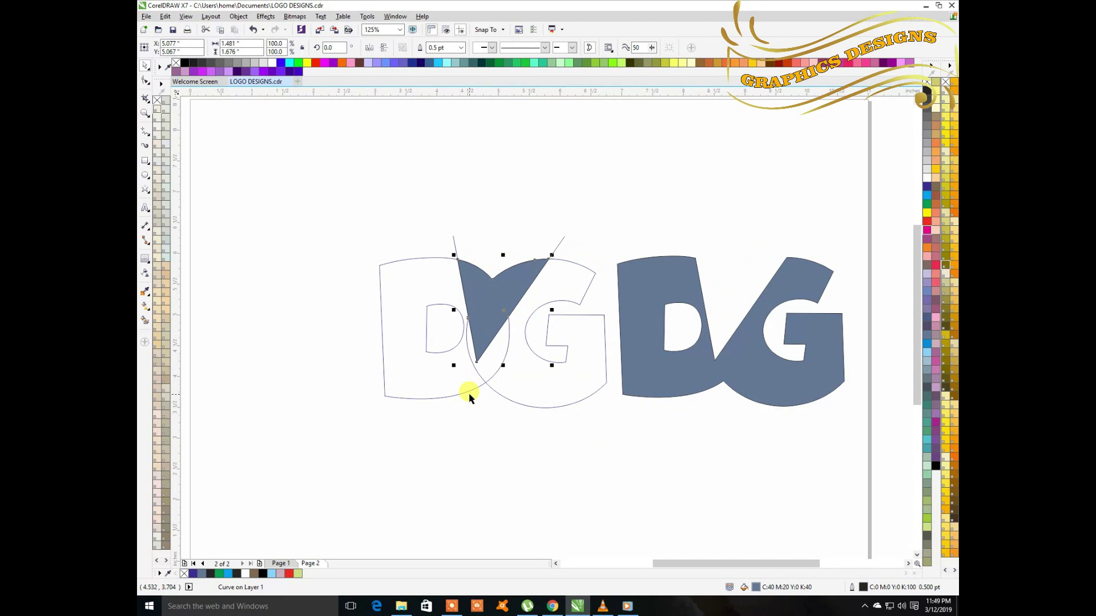
{"action": "key", "text": "ctrl+r"}
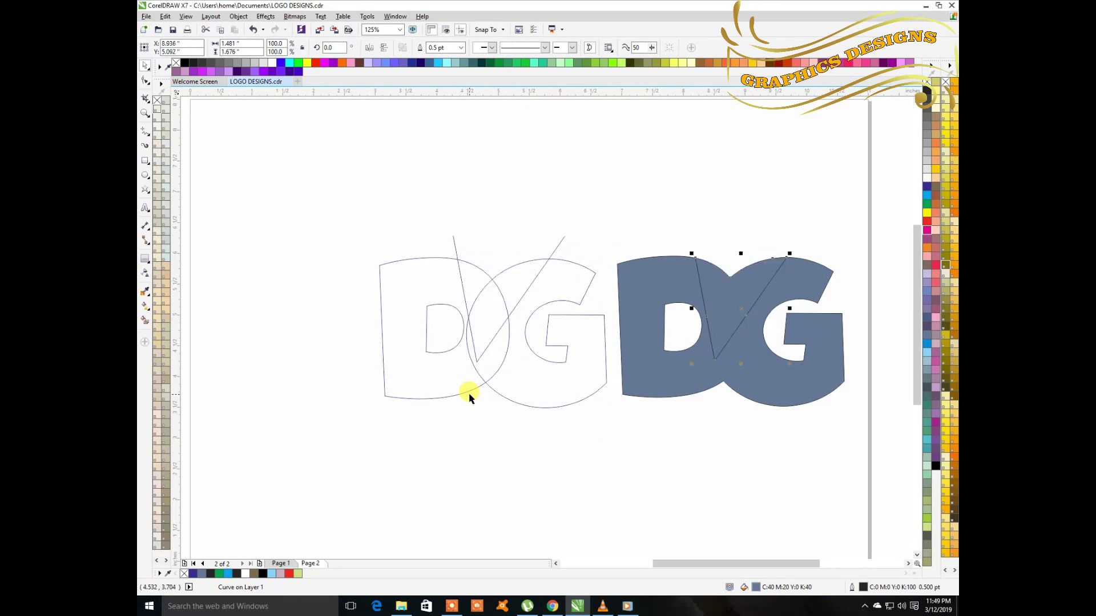
Delete the original D and G outlines together with the V line.
{"action": "left_click", "coordinate": [489, 481]}
{"action": "left_click_drag", "start_coordinate": [315, 203], "coordinate": [615, 443]}
{"action": "key", "text": "Delete"}
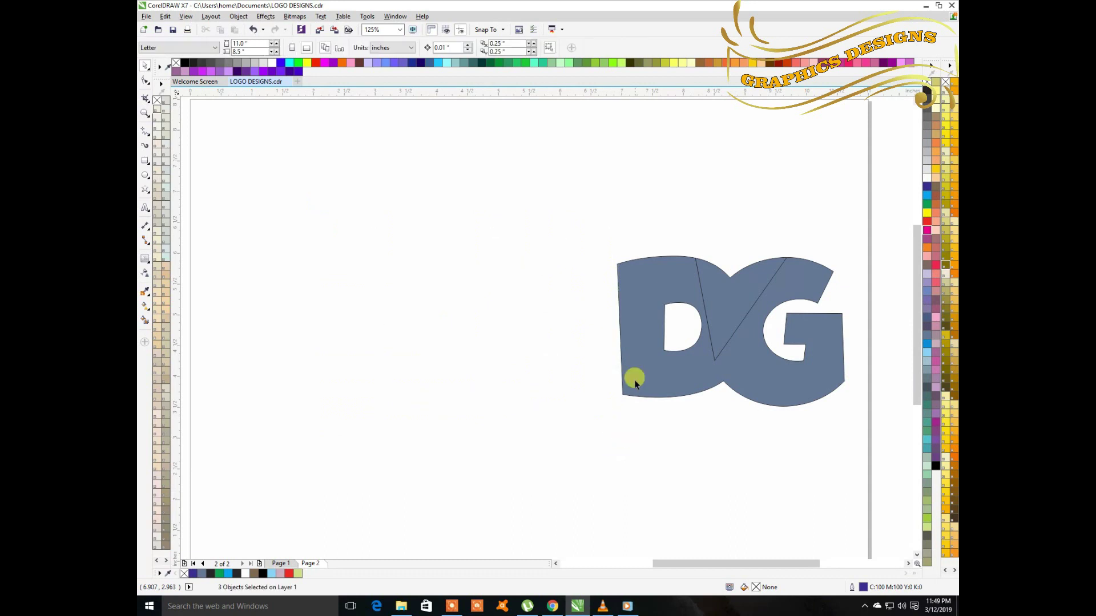
Move both filled logo pieces about 3.95 inches back to the left and remove their outlines.
{"action": "left_click_drag", "start_coordinate": [572, 224], "coordinate": [859, 474]}
{"action": "left_click_drag", "start_coordinate": [772, 374], "coordinate": [520, 363]}
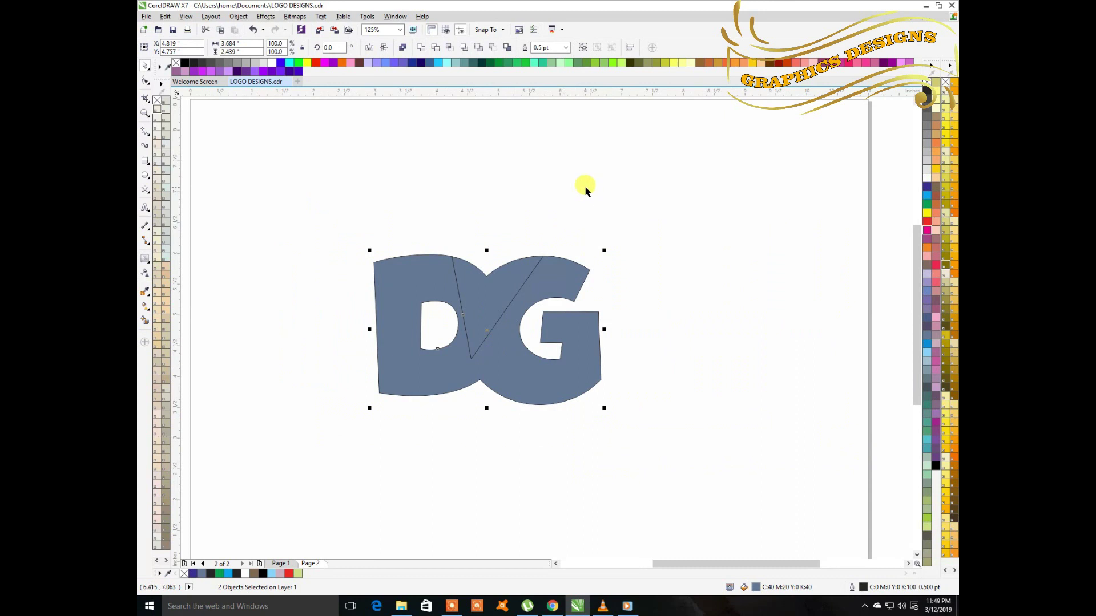
{"action": "left_click", "coordinate": [802, 220]}
Fill the V-shaped piece with pinkish red (C0 M100 Y60 K0) and the letters with black (K100).
{"action": "left_click", "coordinate": [487, 292]}
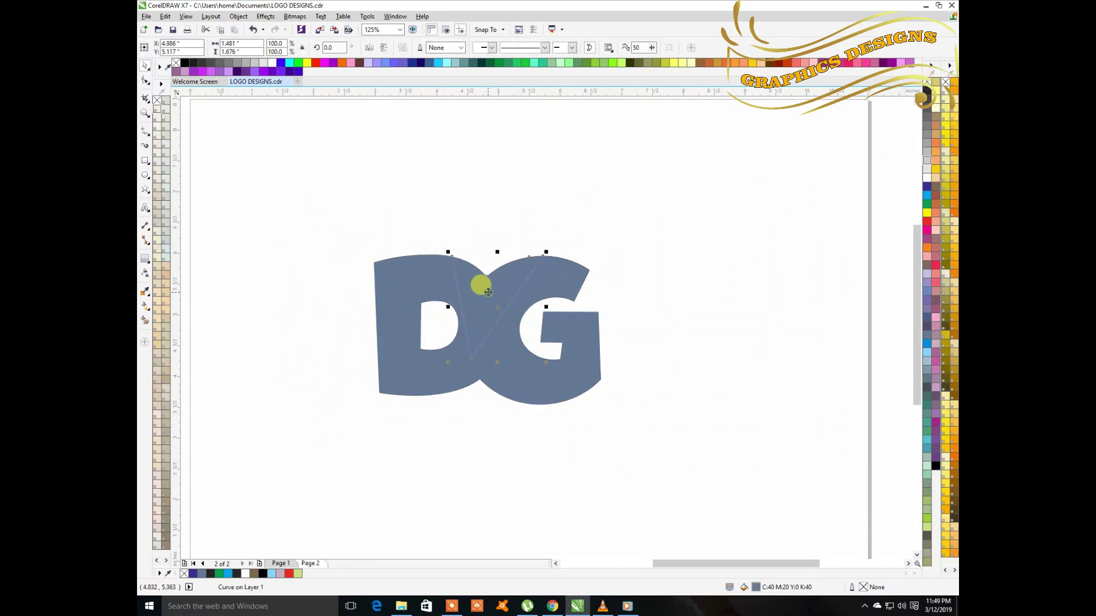
{"action": "left_click", "coordinate": [936, 266]}
{"action": "left_click", "coordinate": [593, 381]}
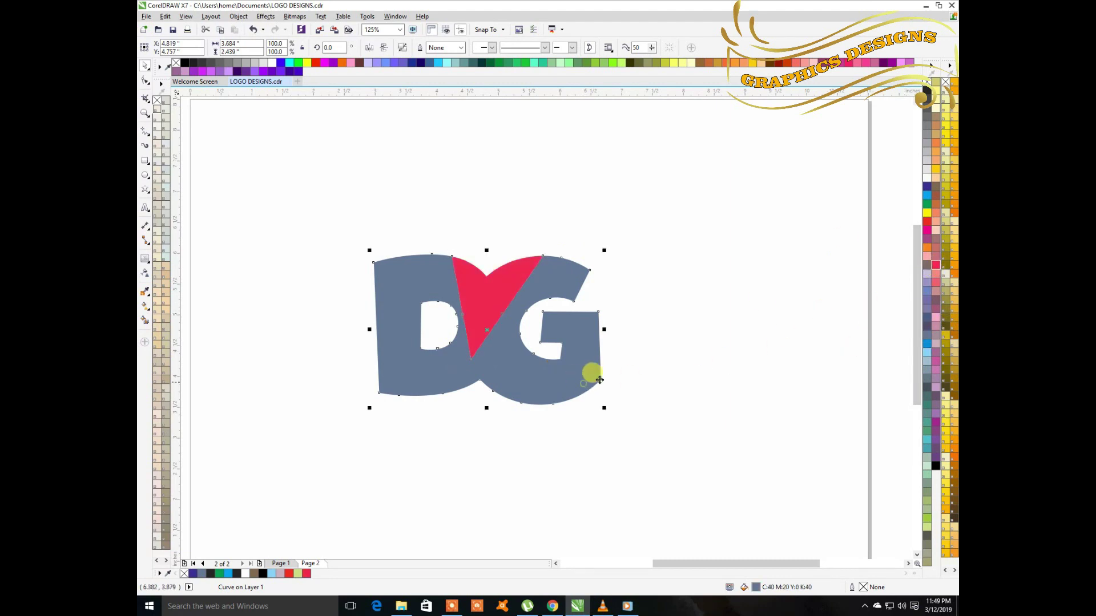
{"action": "left_click", "coordinate": [925, 95]}
{"action": "left_click", "coordinate": [822, 292]}
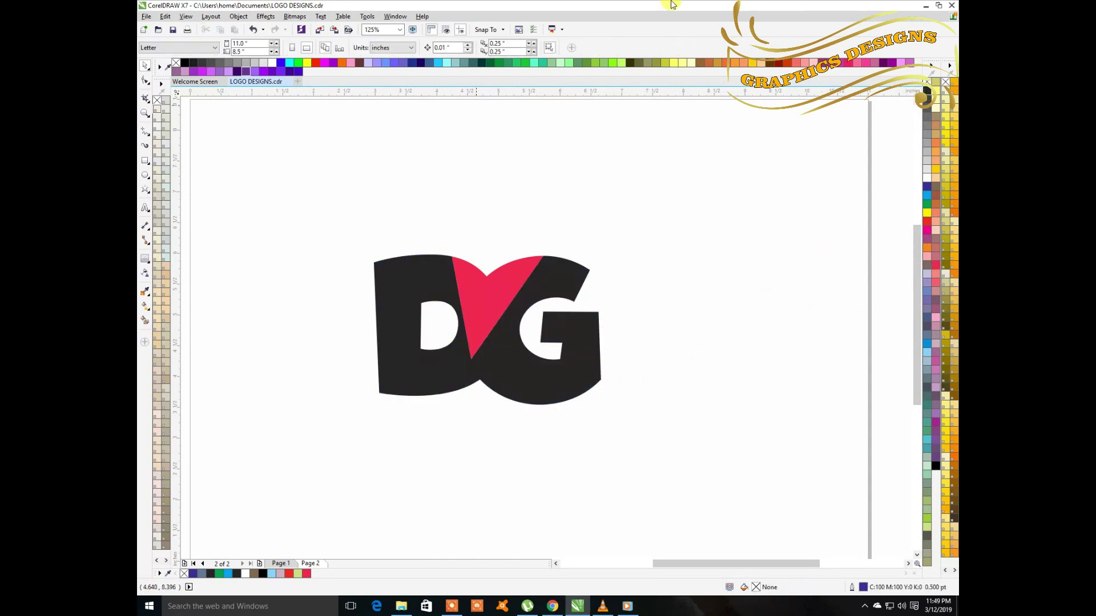
Add a one-step inward contour with a 0.042 inch offset to the black letter shape.
{"action": "left_click", "coordinate": [145, 262]}
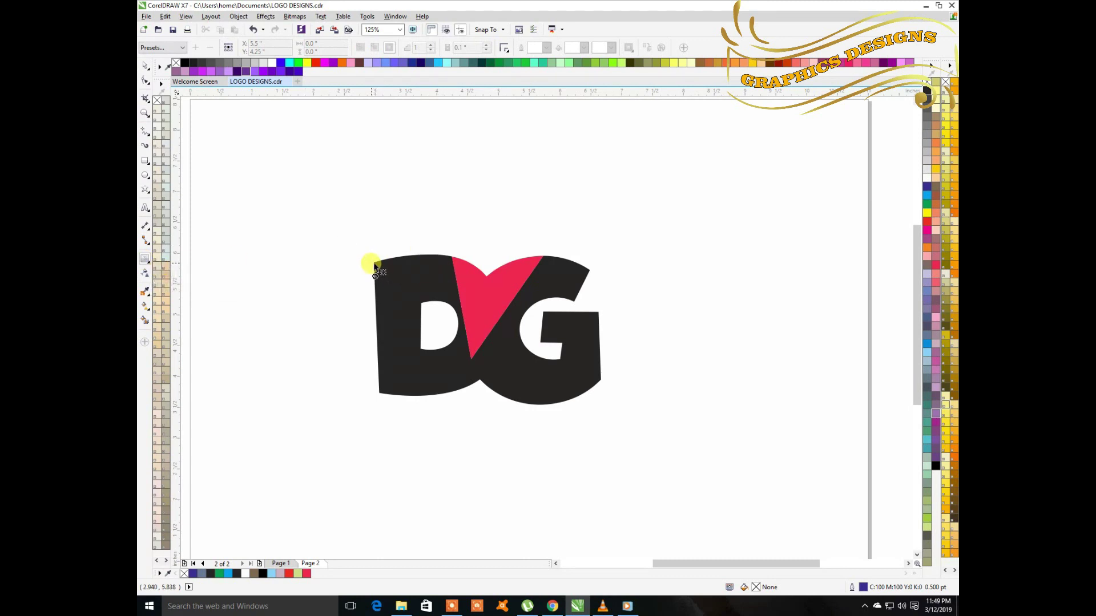
{"action": "left_click", "coordinate": [372, 266]}
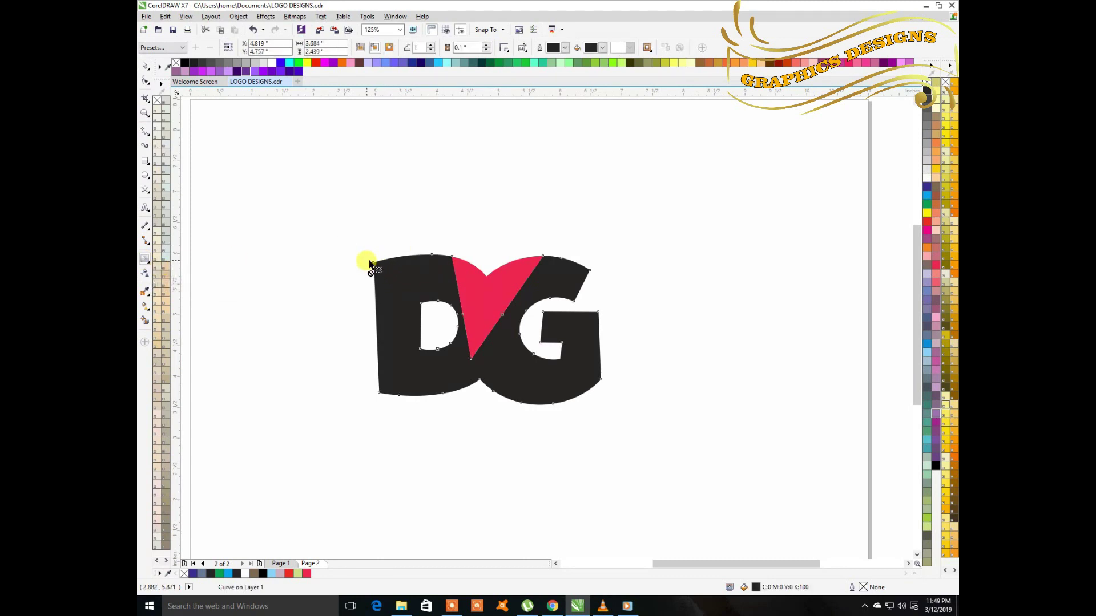
{"action": "scroll", "coordinate": [369, 263], "scroll_direction": "up", "scroll_amount": 2}
{"action": "left_click_drag", "start_coordinate": [380, 267], "coordinate": [387, 273]}
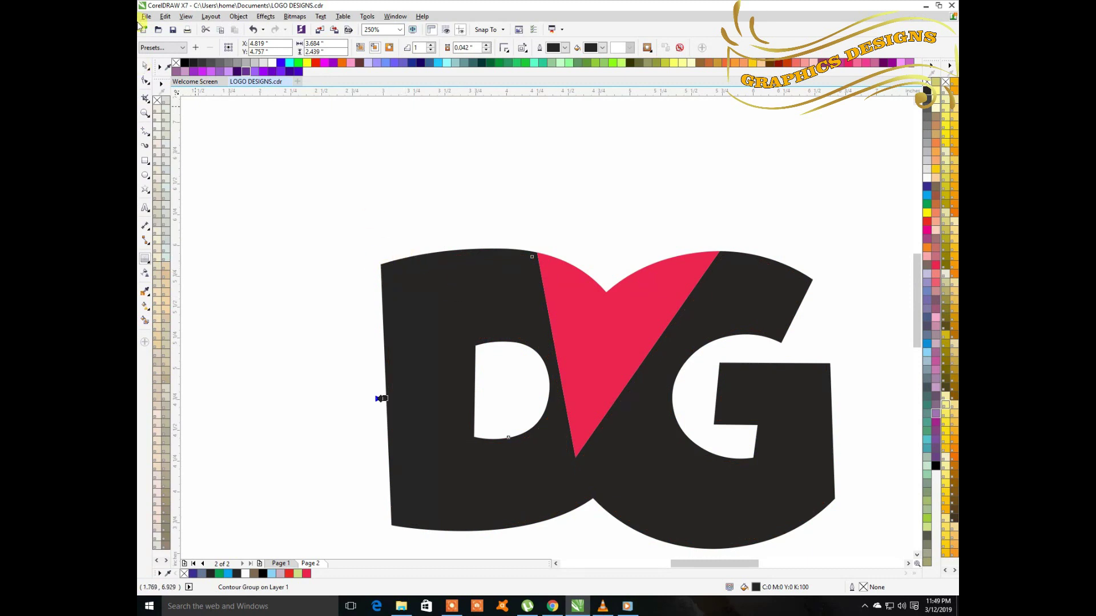
Nudge the red V-shaped piece 0.01 inch right and 0.04 inch up to open a thin gap along the letters.
{"action": "left_click", "coordinate": [144, 67]}
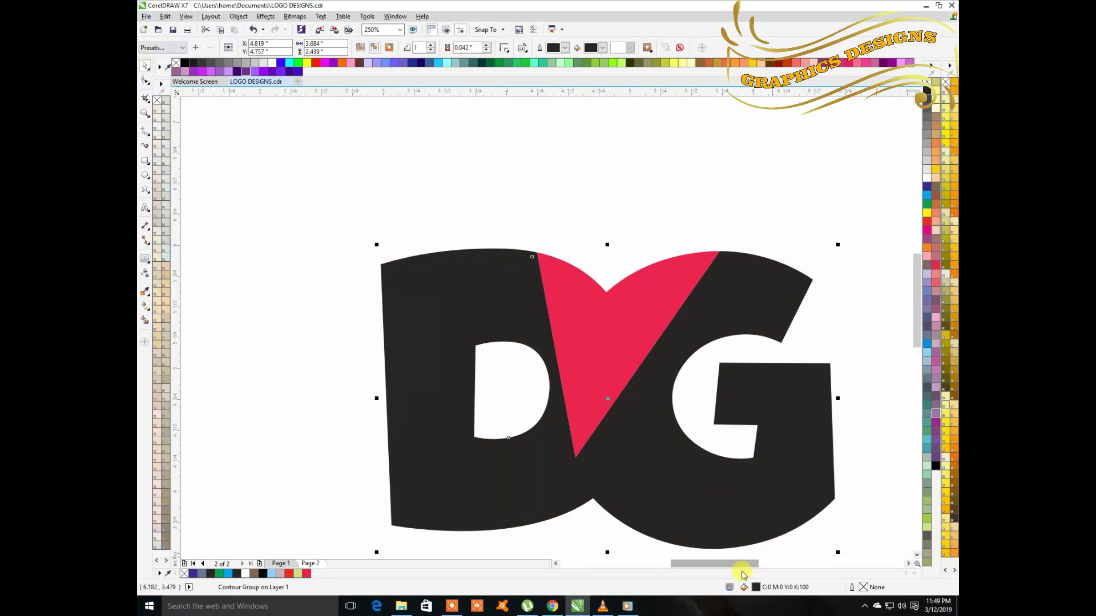
{"action": "left_click_drag", "start_coordinate": [740, 569], "coordinate": [749, 569]}
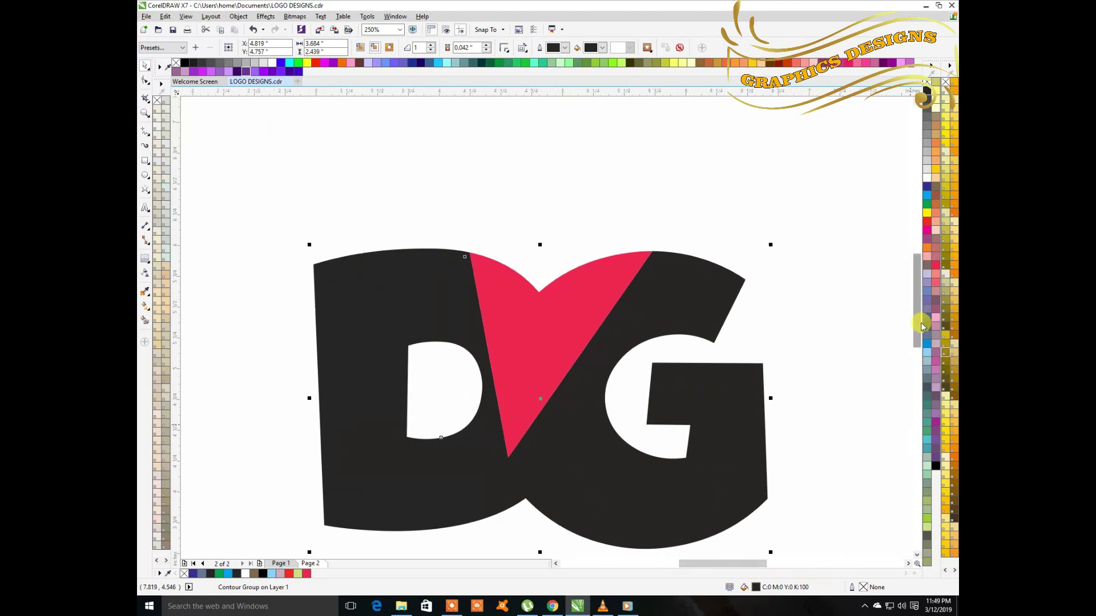
{"action": "left_click_drag", "start_coordinate": [921, 324], "coordinate": [922, 334]}
{"action": "left_click", "coordinate": [540, 301]}
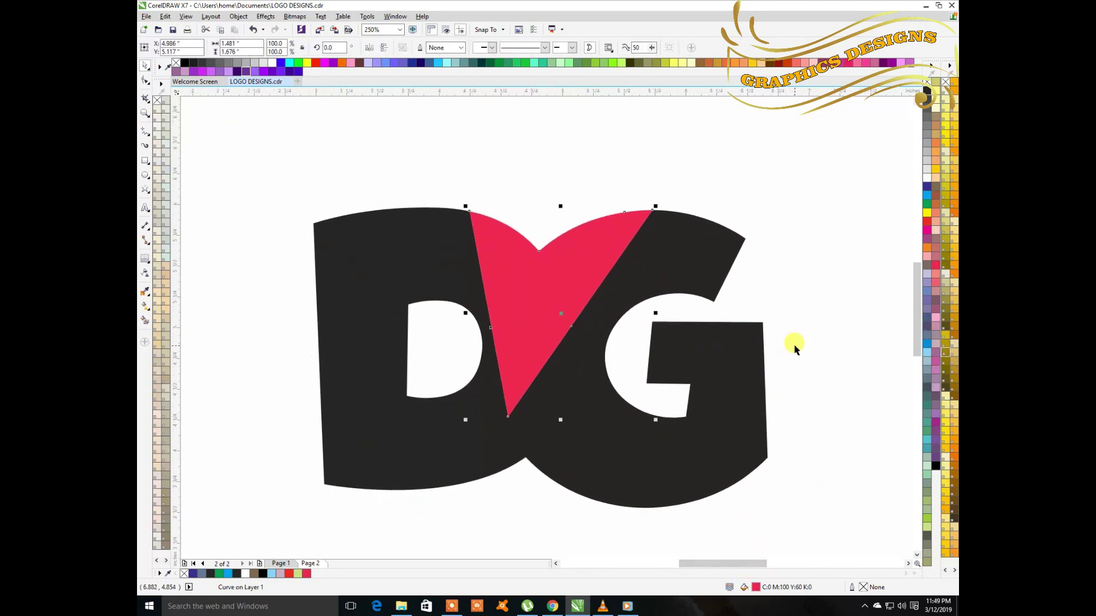
{"action": "key", "text": "Right"}
{"action": "key", "text": "Up"}
{"action": "key", "text": "Right"}
{"action": "key", "text": "Up"}
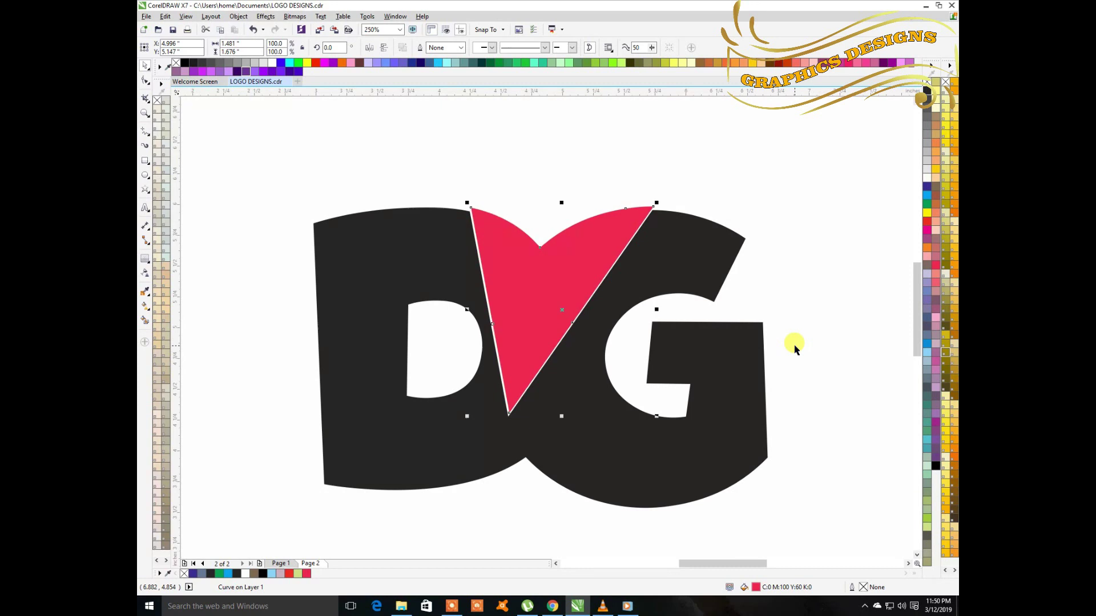
{"action": "key", "text": "Left"}
{"action": "key", "text": "Up"}
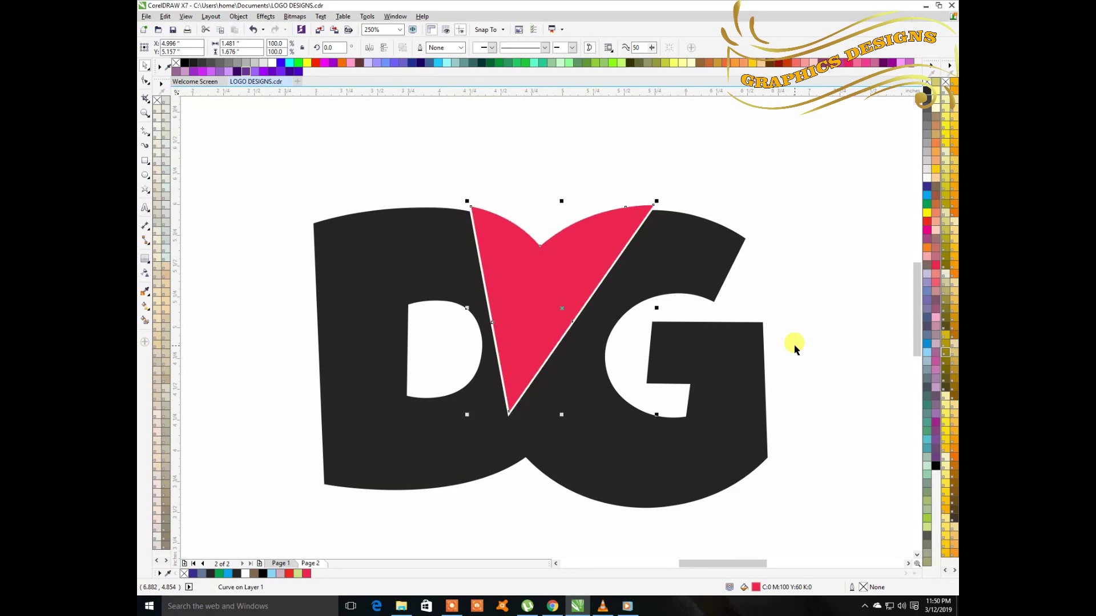
Break the contour group of the black letters apart.
{"action": "left_click", "coordinate": [580, 383]}
{"action": "right_click", "coordinate": [817, 234]}
{"action": "left_click", "coordinate": [585, 401]}
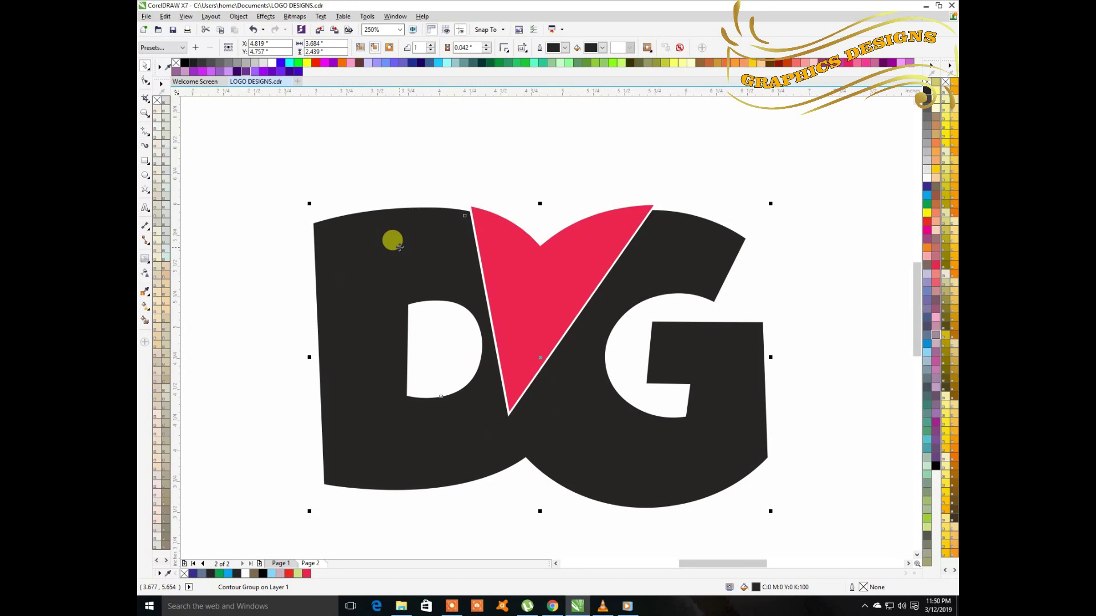
{"action": "left_click", "coordinate": [238, 16]}
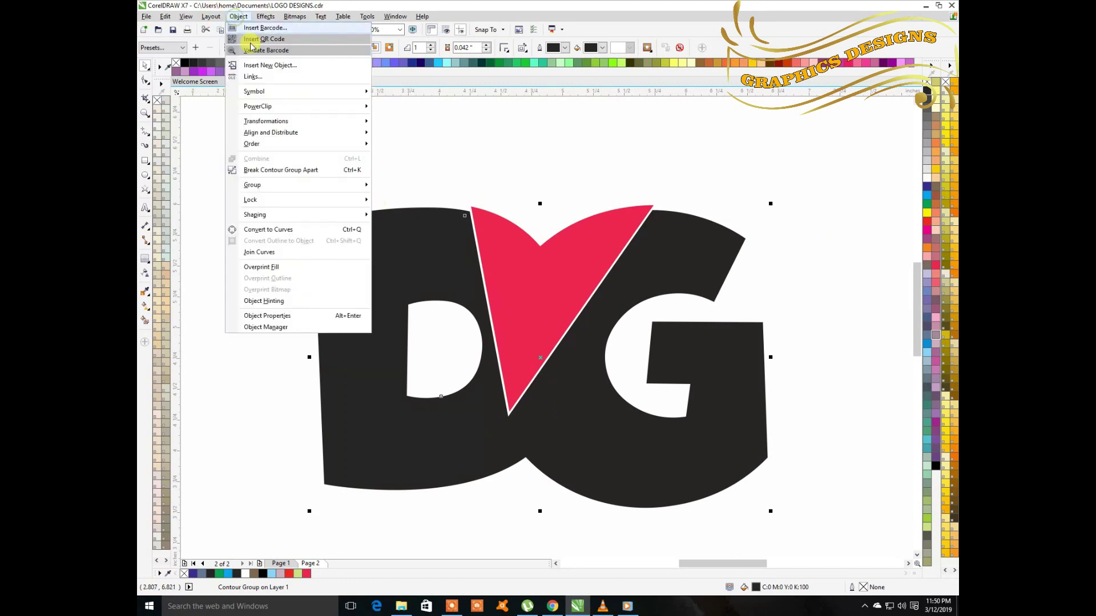
{"action": "left_click", "coordinate": [278, 171]}
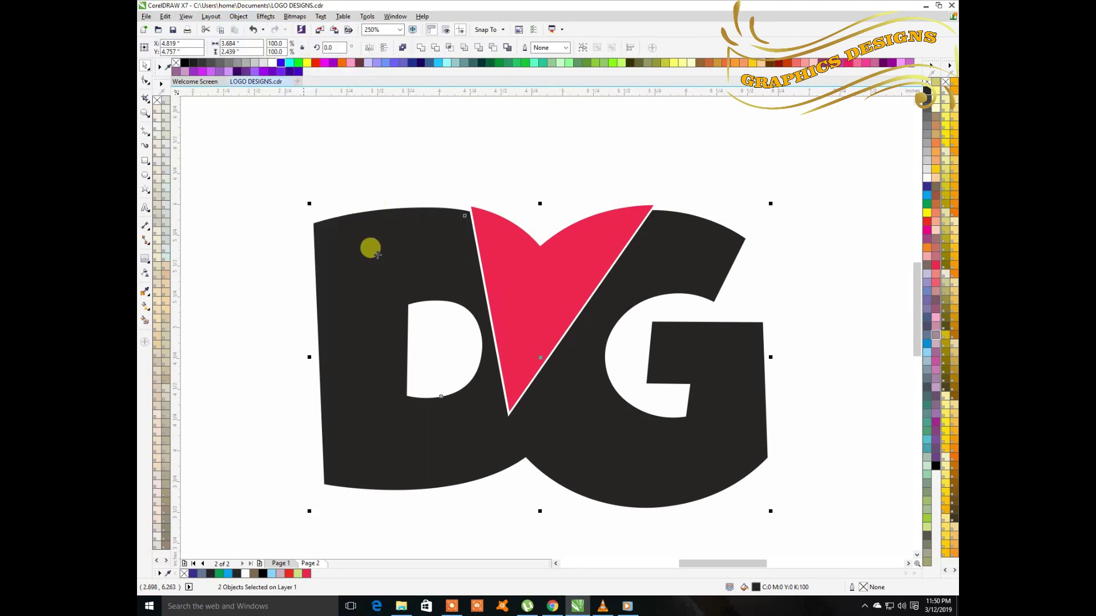
Copy the inner contour shape of the black DG letters.
{"action": "left_click", "coordinate": [832, 362]}
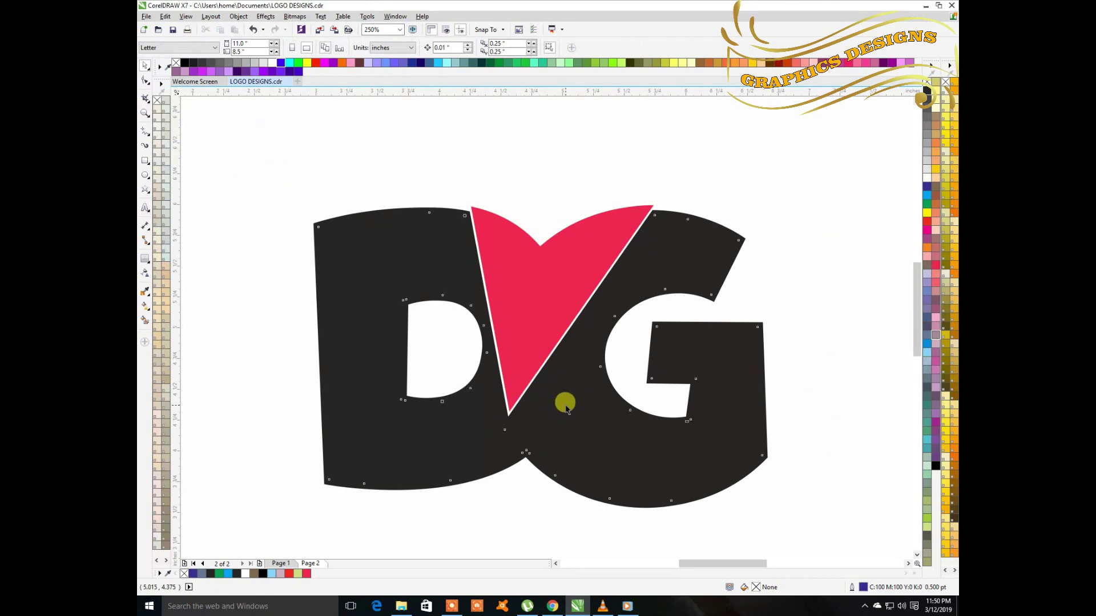
{"action": "left_click", "coordinate": [564, 399]}
{"action": "right_click", "coordinate": [565, 372]}
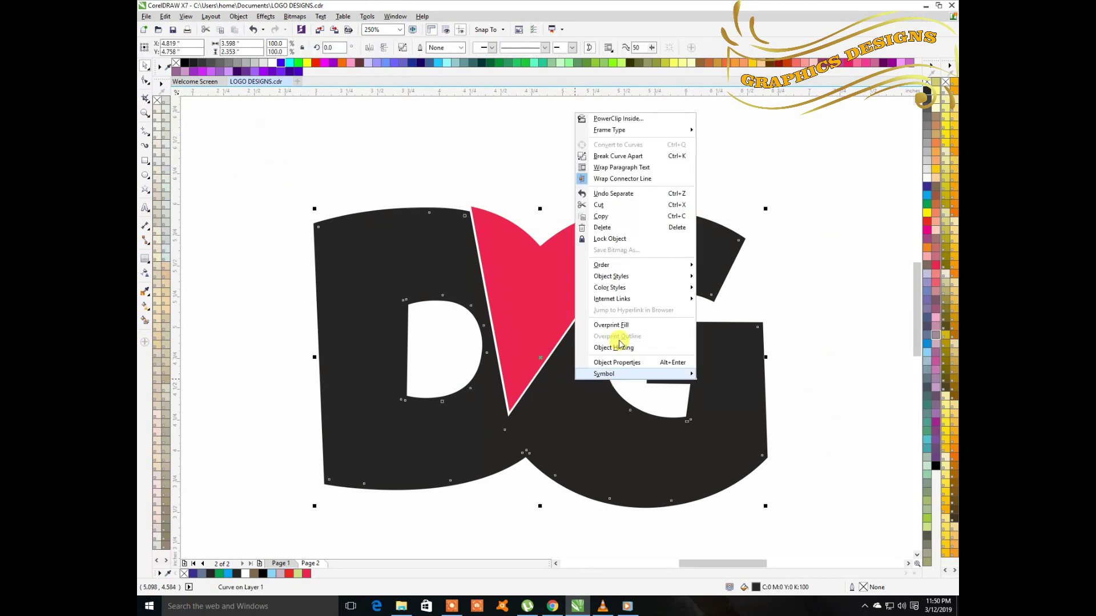
{"action": "left_click", "coordinate": [600, 216]}
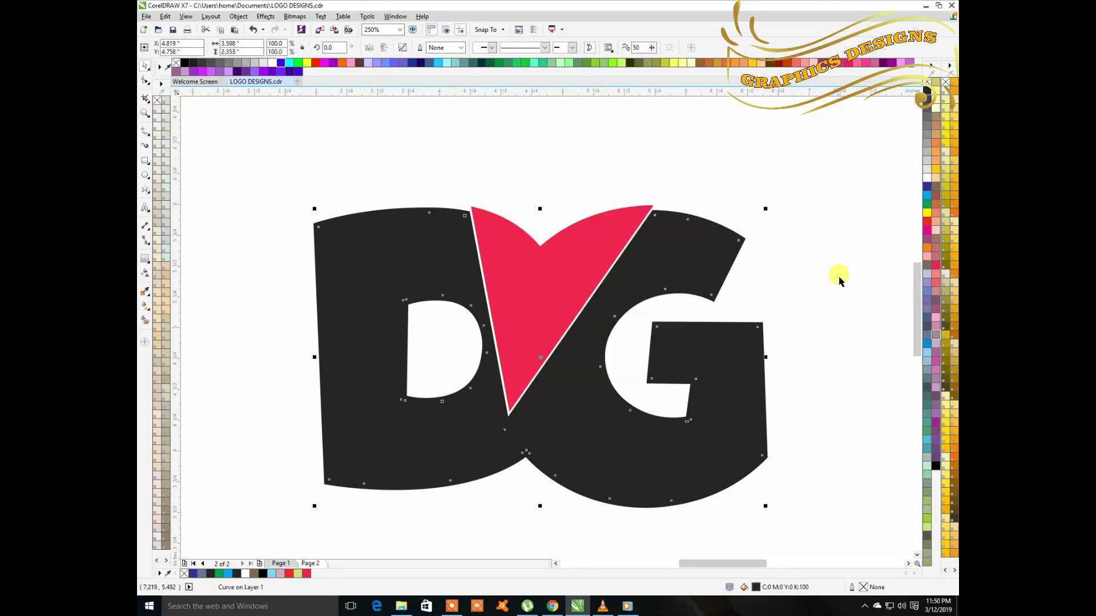
{"action": "right_click", "coordinate": [840, 260]}
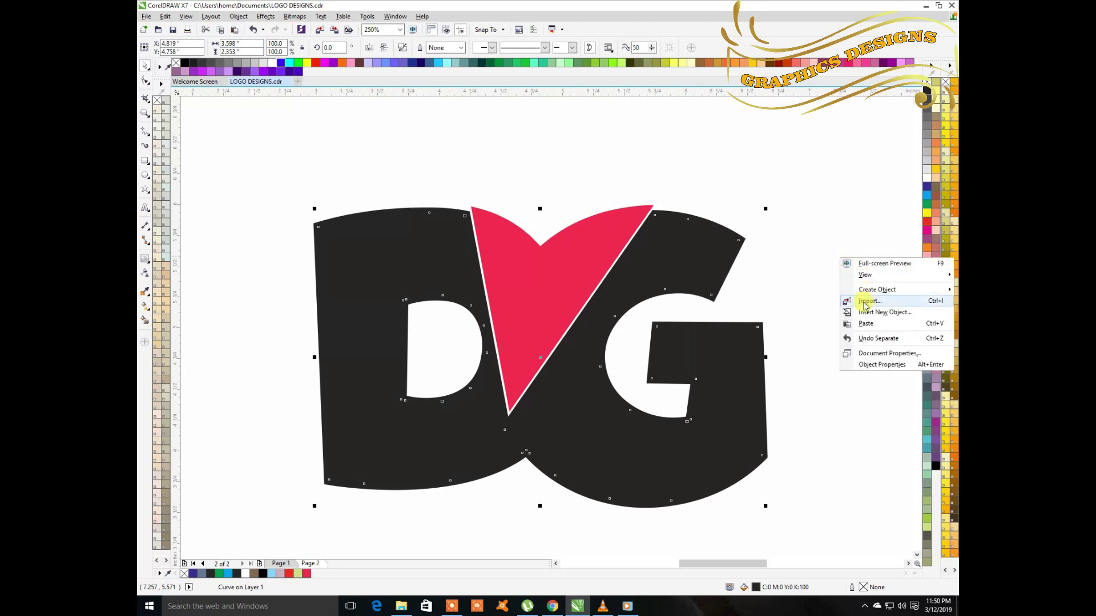
Try shifting the inner contour shape of the letters slightly to the right, and undo the move.
{"action": "left_click", "coordinate": [655, 420]}
{"action": "left_click_drag", "start_coordinate": [621, 433], "coordinate": [654, 438]}
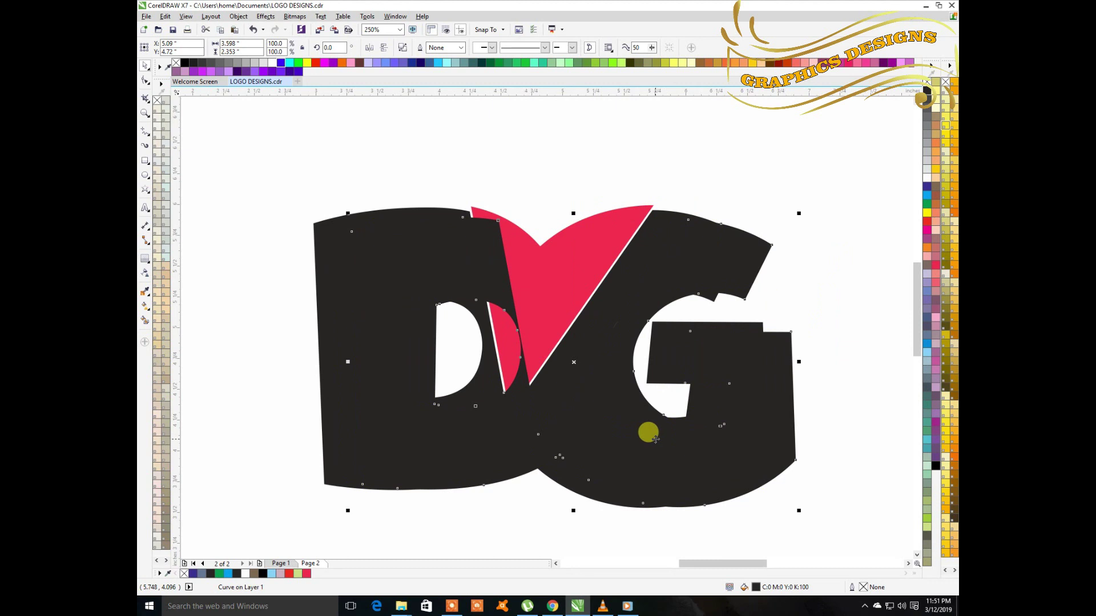
{"action": "key", "text": "ctrl+z"}
Fill the inner letter shape with white and give it a linear transparency at -97.8°, fading downward from above the letters.
{"action": "left_click", "coordinate": [926, 179]}
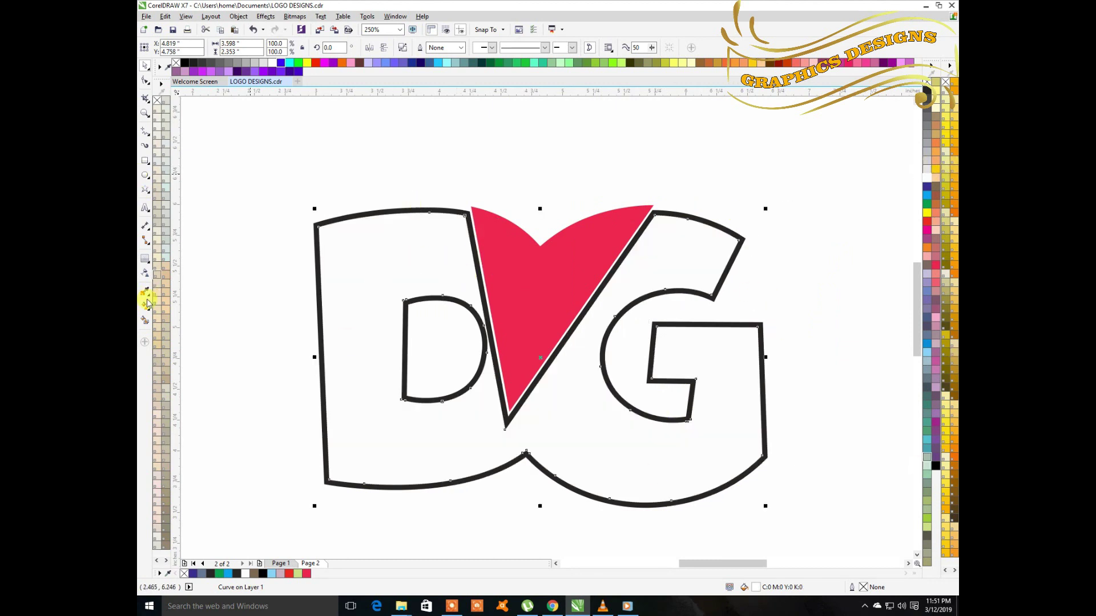
{"action": "left_click", "coordinate": [144, 274]}
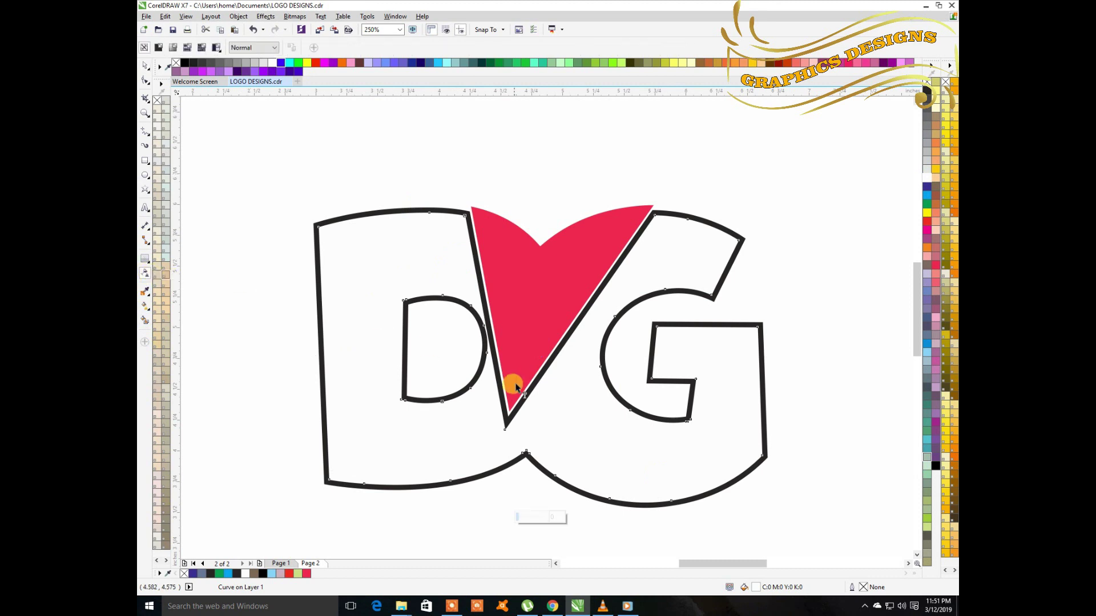
{"action": "left_click_drag", "start_coordinate": [713, 155], "coordinate": [552, 404]}
{"action": "left_click_drag", "start_coordinate": [715, 146], "coordinate": [599, 134]}
{"action": "left_click_drag", "start_coordinate": [548, 404], "coordinate": [546, 381]}
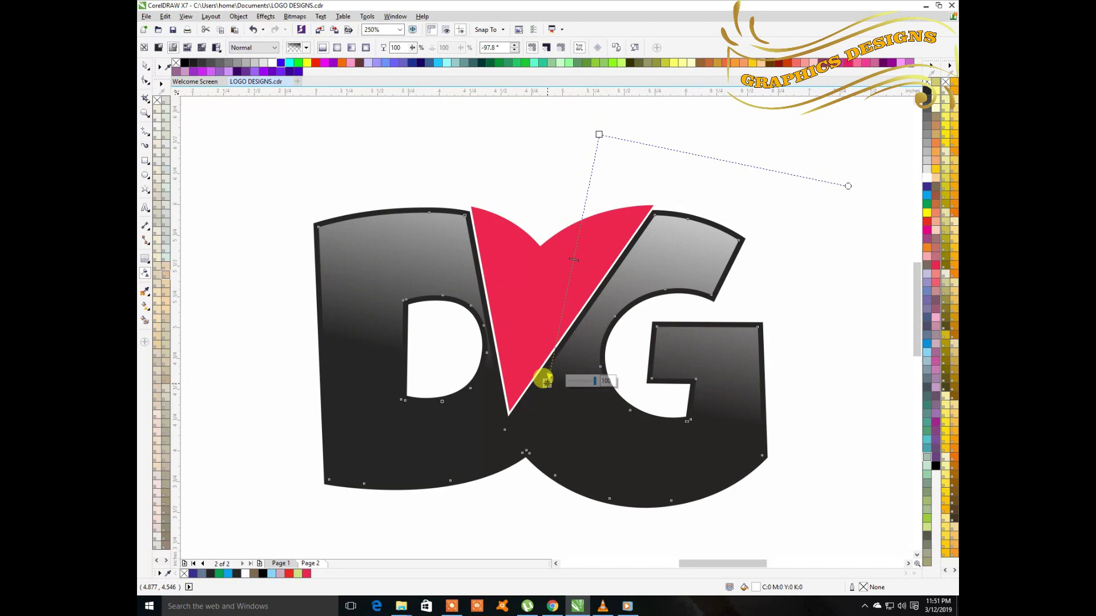
{"action": "scroll", "coordinate": [545, 376], "scroll_direction": "down", "scroll_amount": 2}
{"action": "scroll", "coordinate": [554, 383], "scroll_direction": "up", "scroll_amount": 2}
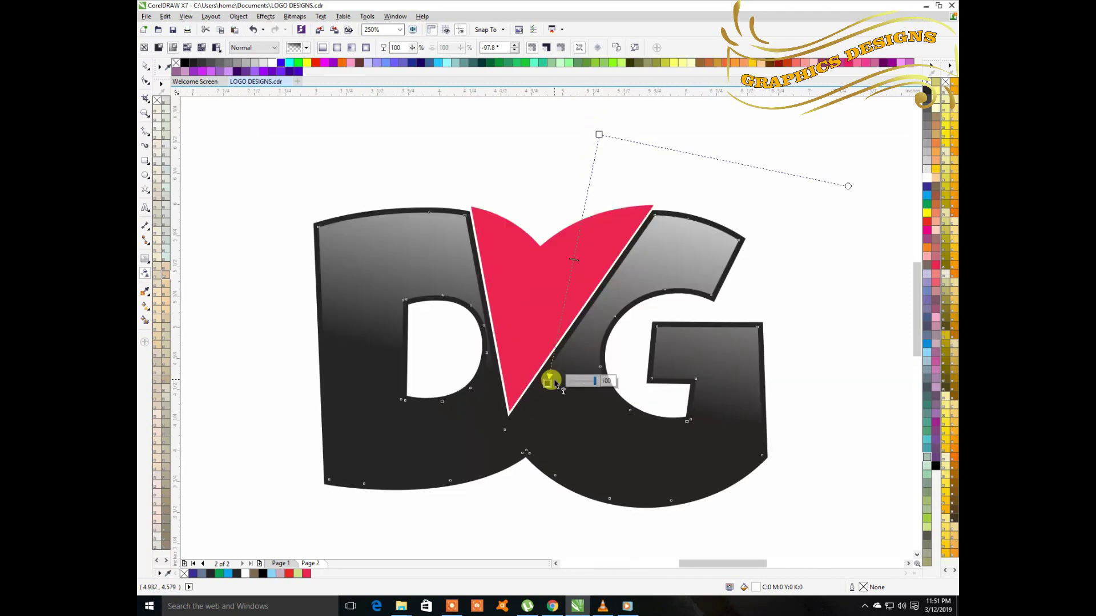
{"action": "left_click", "coordinate": [142, 67]}
{"action": "left_click", "coordinate": [269, 327]}
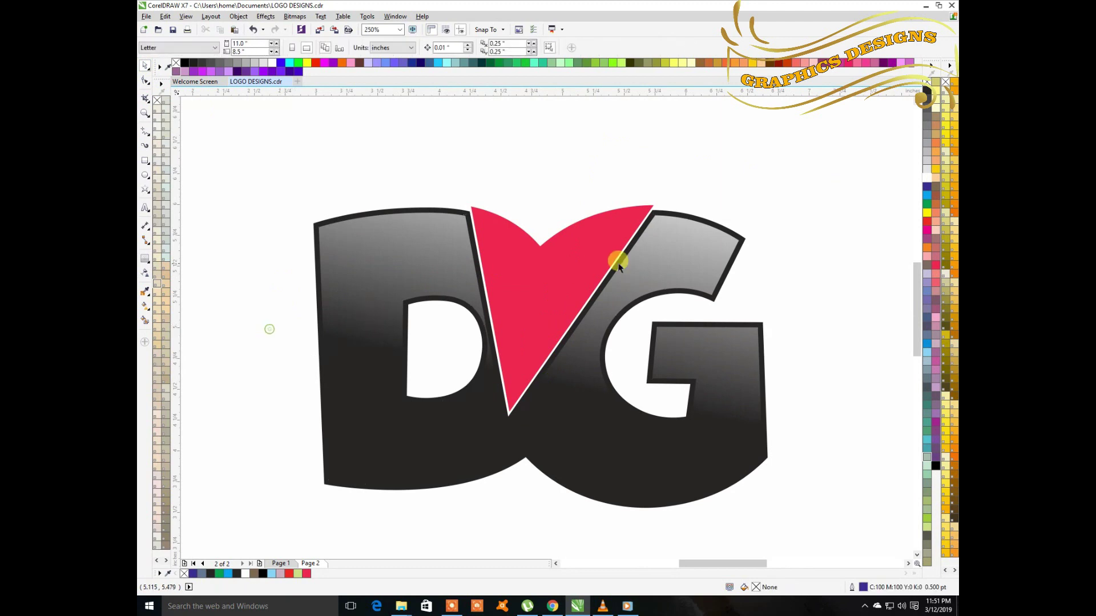
Draw a Neon Red five-pointed star about 0.12 by 0.15 inch on the V piece's upper left edge, without an outline.
{"action": "left_click", "coordinate": [525, 307]}
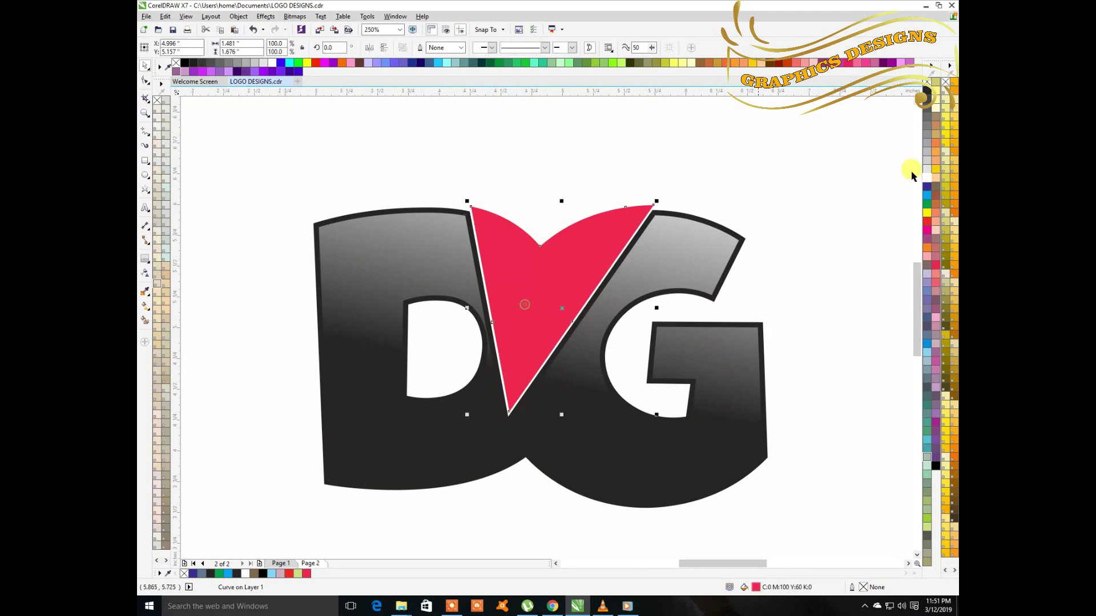
{"action": "left_click", "coordinate": [147, 193]}
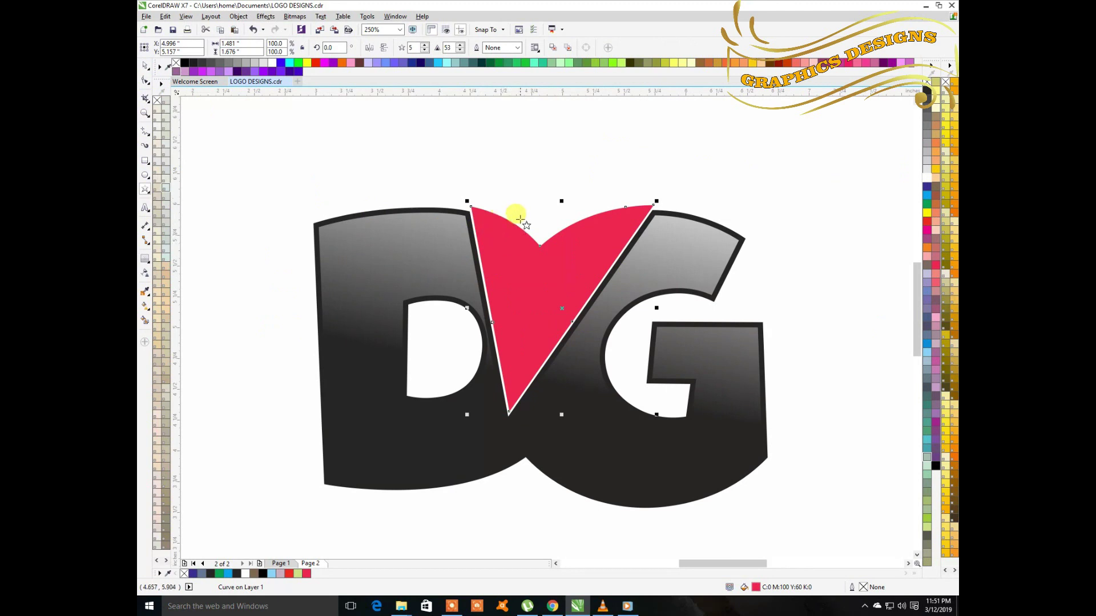
{"action": "left_click_drag", "start_coordinate": [500, 207], "coordinate": [514, 225]}
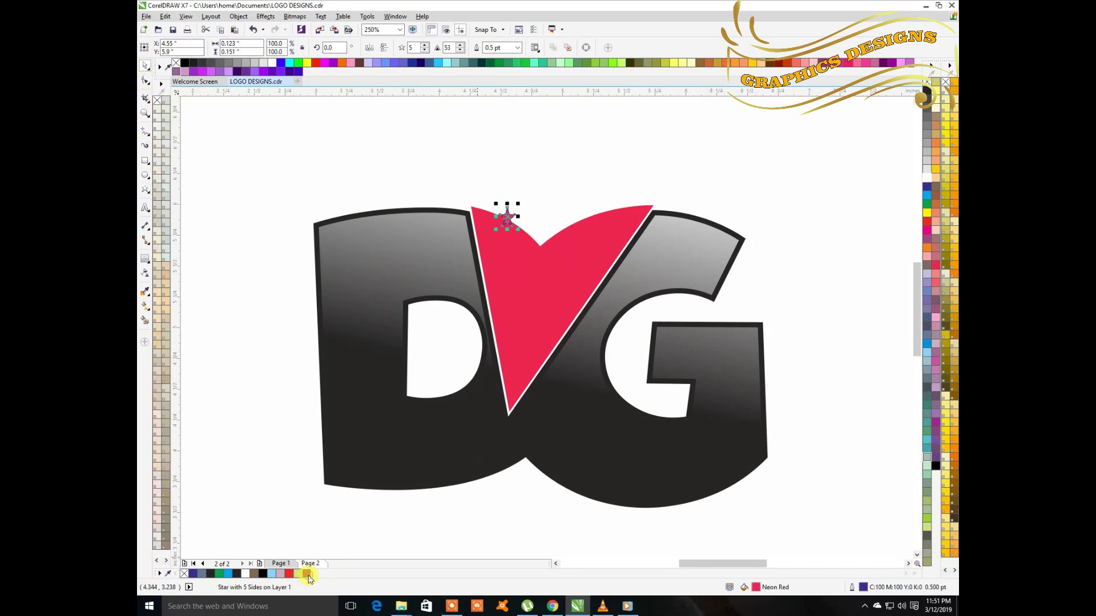
{"action": "right_click", "coordinate": [927, 84]}
{"action": "scroll", "coordinate": [664, 255], "scroll_direction": "down", "scroll_amount": 2}
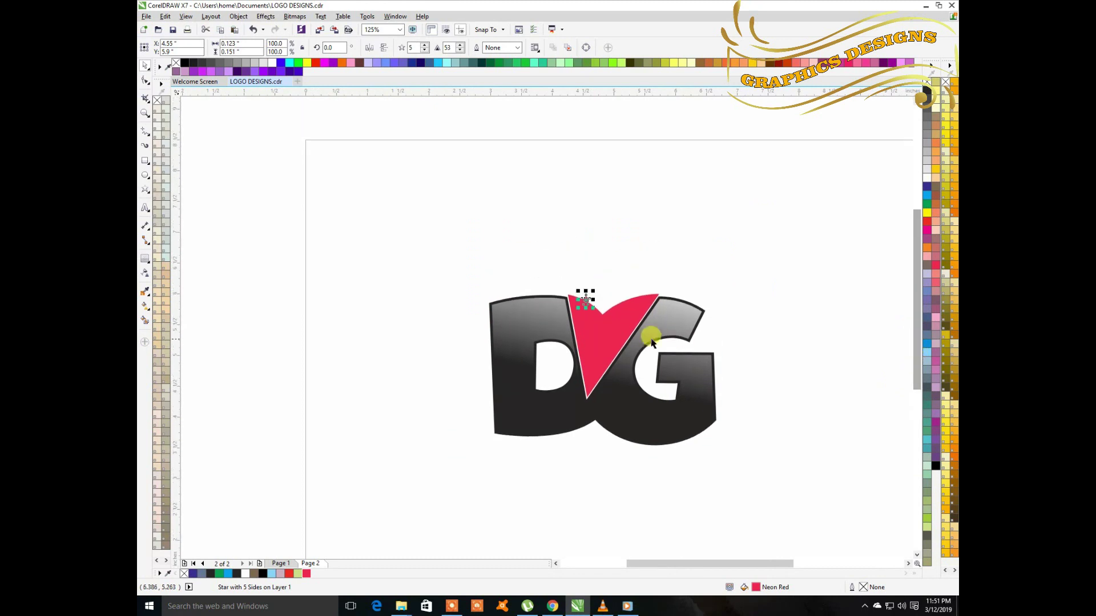
Scatter many copies of the red star in varied sizes above the V-shaped piece and along its upper edge.
{"action": "scroll", "coordinate": [647, 334], "scroll_direction": "up", "scroll_amount": 2}
{"action": "mouse_move", "coordinate": [531, 258]}
{"action": "left_mouse_down"}
{"action": "mouse_move", "coordinate": [588, 269]}
{"action": "mouse_move", "coordinate": [579, 278]}
{"action": "mouse_move", "coordinate": [607, 255]}
{"action": "mouse_move", "coordinate": [651, 244]}
{"action": "mouse_move", "coordinate": [650, 223]}
{"action": "mouse_move", "coordinate": [622, 200]}
{"action": "mouse_move", "coordinate": [641, 181]}
{"action": "mouse_move", "coordinate": [543, 188]}
{"action": "mouse_move", "coordinate": [509, 228]}
{"action": "mouse_move", "coordinate": [587, 215]}
{"action": "mouse_move", "coordinate": [596, 249]}
{"action": "mouse_move", "coordinate": [571, 245]}
{"action": "mouse_move", "coordinate": [547, 179]}
{"action": "mouse_move", "coordinate": [559, 212]}
{"action": "mouse_move", "coordinate": [636, 232]}
{"action": "mouse_move", "coordinate": [569, 254]}
{"action": "mouse_move", "coordinate": [553, 237]}
{"action": "mouse_move", "coordinate": [523, 242]}
{"action": "mouse_move", "coordinate": [578, 263]}
{"action": "mouse_move", "coordinate": [594, 247]}
{"action": "mouse_move", "coordinate": [579, 192]}
{"action": "mouse_move", "coordinate": [622, 185]}
{"action": "mouse_move", "coordinate": [600, 172]}
{"action": "mouse_move", "coordinate": [610, 223]}
{"action": "mouse_move", "coordinate": [567, 252]}
{"action": "mouse_move", "coordinate": [561, 271]}
{"action": "mouse_move", "coordinate": [552, 225]}
{"action": "mouse_move", "coordinate": [562, 187]}
{"action": "mouse_move", "coordinate": [538, 216]}
{"action": "mouse_move", "coordinate": [539, 173]}
{"action": "mouse_move", "coordinate": [580, 172]}
{"action": "mouse_move", "coordinate": [648, 230]}
{"action": "mouse_move", "coordinate": [626, 191]}
{"action": "mouse_move", "coordinate": [590, 171]}
{"action": "mouse_move", "coordinate": [597, 190]}
{"action": "mouse_move", "coordinate": [564, 264]}
{"action": "mouse_move", "coordinate": [524, 258]}
{"action": "mouse_move", "coordinate": [531, 235]}
{"action": "mouse_move", "coordinate": [532, 247]}
{"action": "left_mouse_up"}
{"action": "key", "text": "space"}
{"action": "key", "text": "space"}
{"action": "key", "text": "space"}
{"action": "key", "text": "space"}
{"action": "key", "text": "space"}
{"action": "key", "text": "space"}
{"action": "key", "text": "space"}
{"action": "key", "text": "space"}
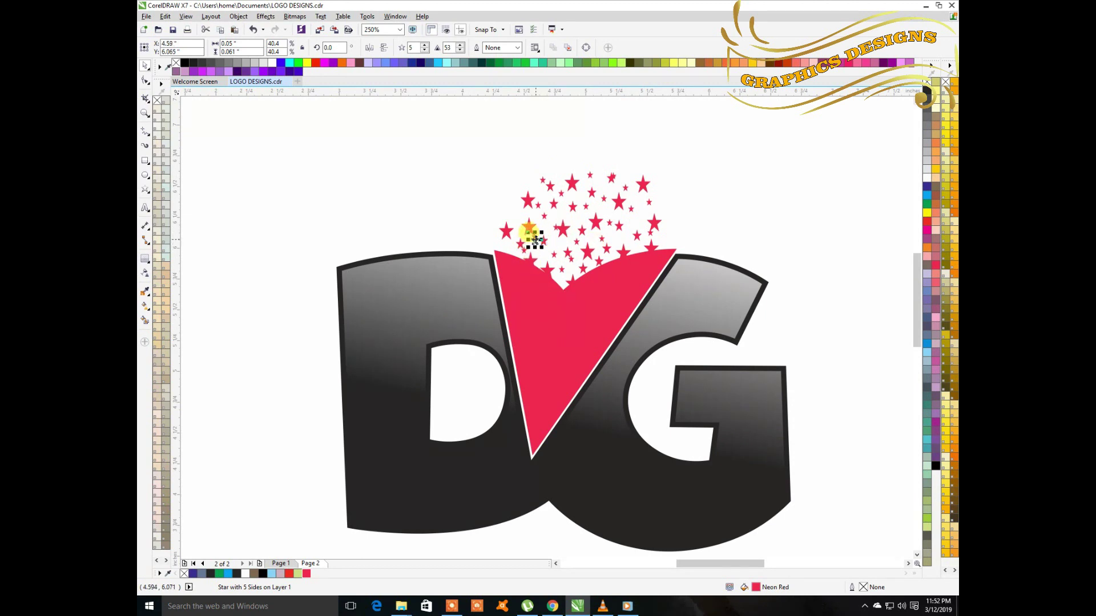
{"action": "left_click_drag", "start_coordinate": [535, 239], "coordinate": [536, 245]}
Weld all the stars into one curve and weld that curve with the red V-shaped piece.
{"action": "left_click", "coordinate": [762, 216]}
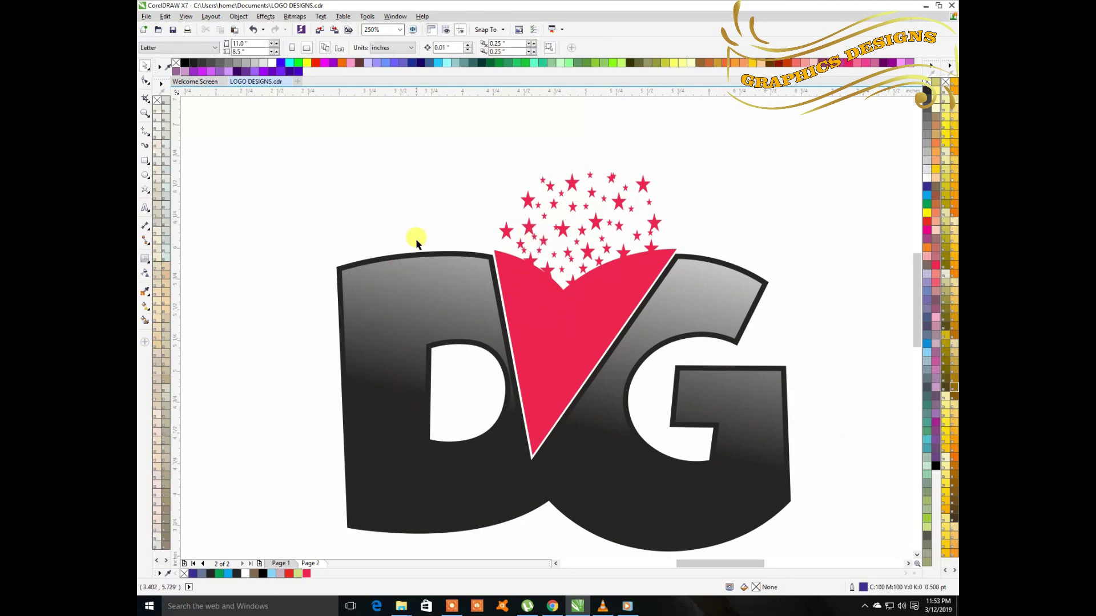
{"action": "mouse_move", "coordinate": [440, 127]}
{"action": "left_mouse_down"}
{"action": "mouse_move", "coordinate": [692, 311]}
{"action": "mouse_move", "coordinate": [691, 299]}
{"action": "left_mouse_up"}
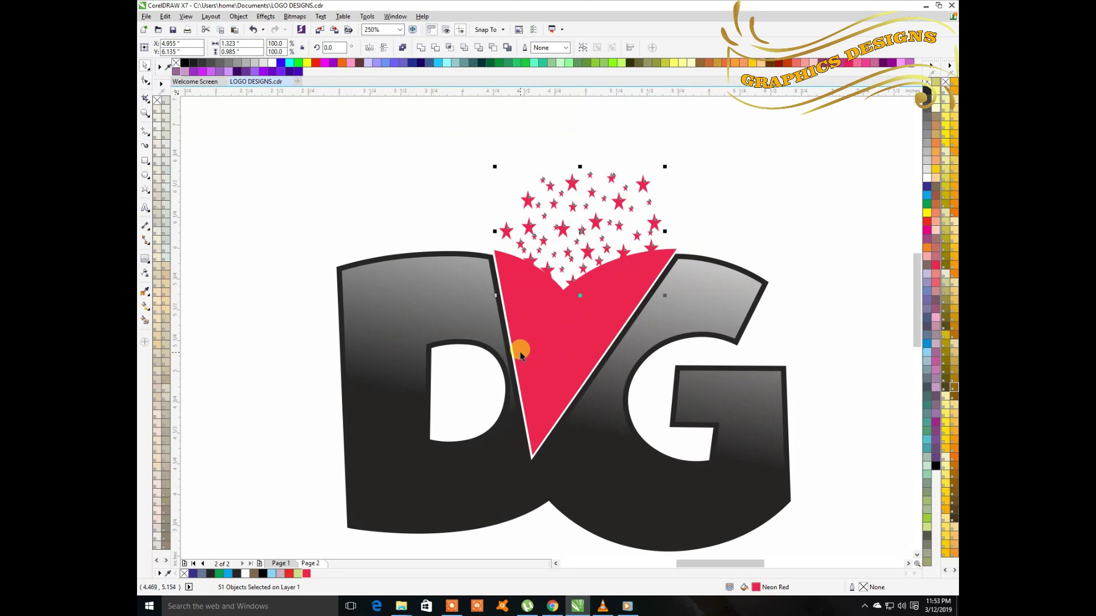
{"action": "left_click", "coordinate": [423, 51]}
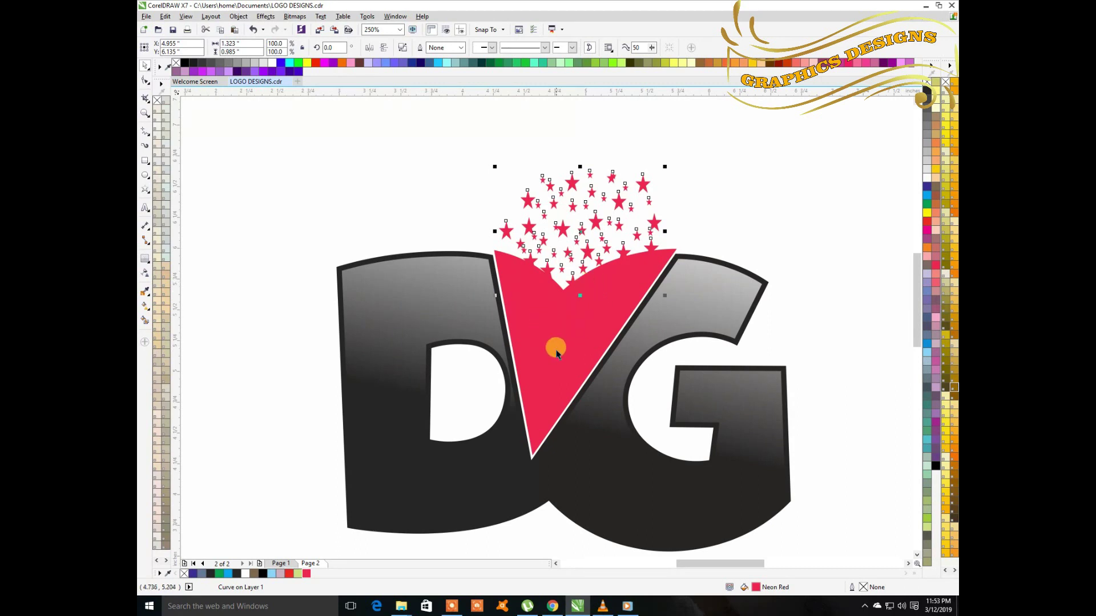
{"action": "left_click", "coordinate": [559, 344]}
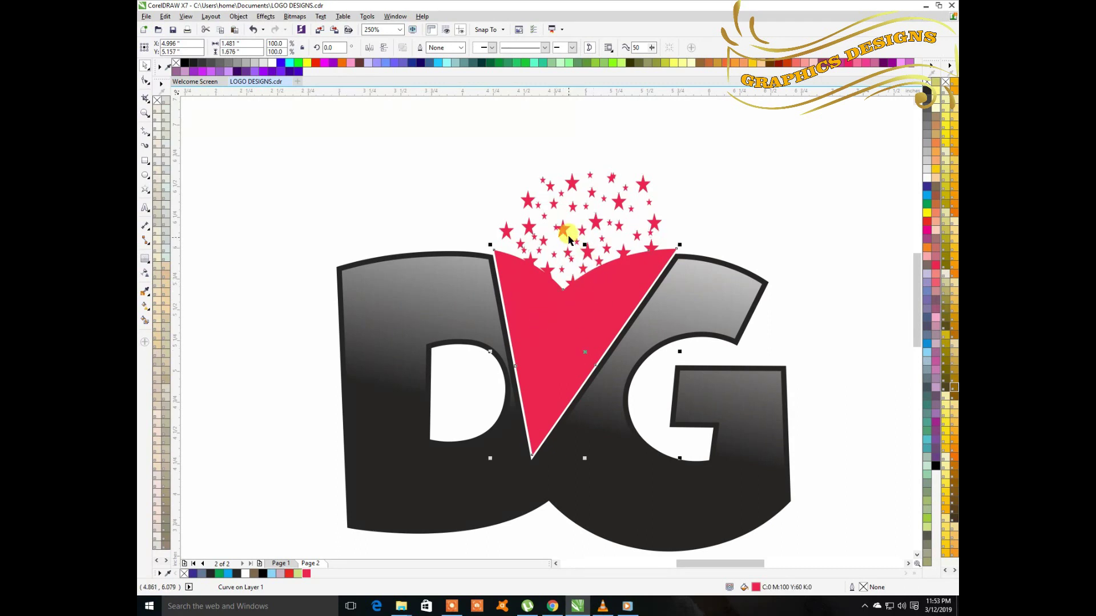
{"action": "left_click", "coordinate": [534, 323]}
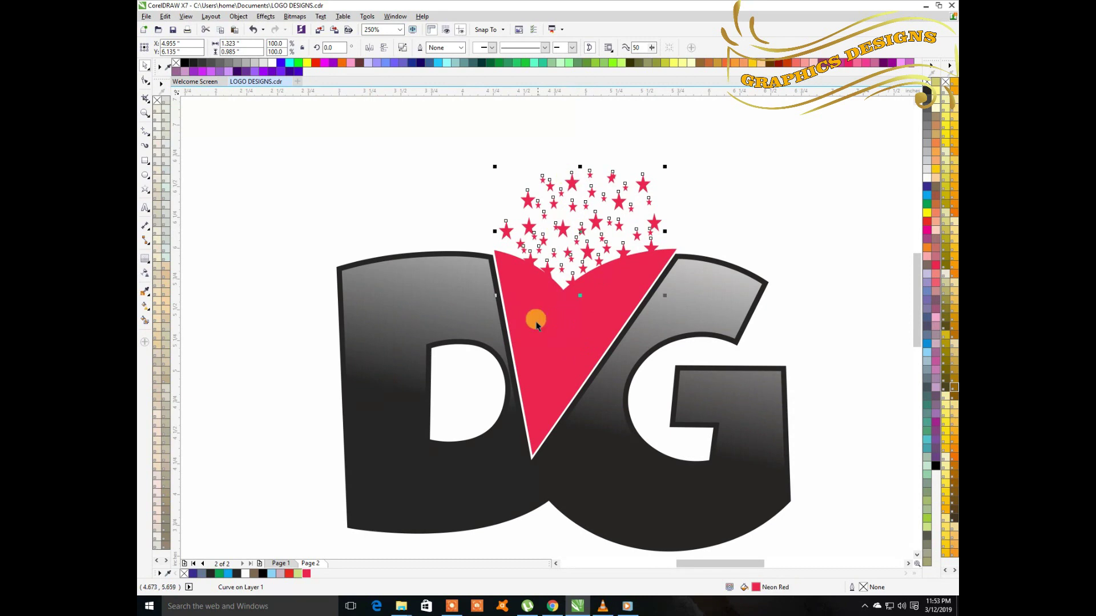
{"action": "left_click", "coordinate": [535, 209], "text": "shift"}
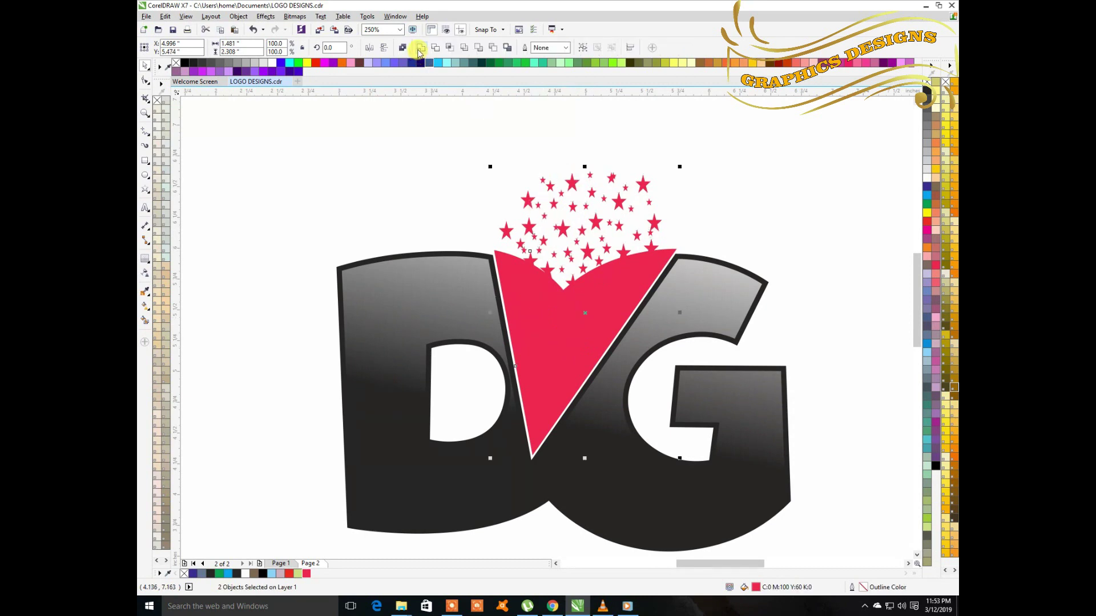
{"action": "left_click", "coordinate": [796, 201]}
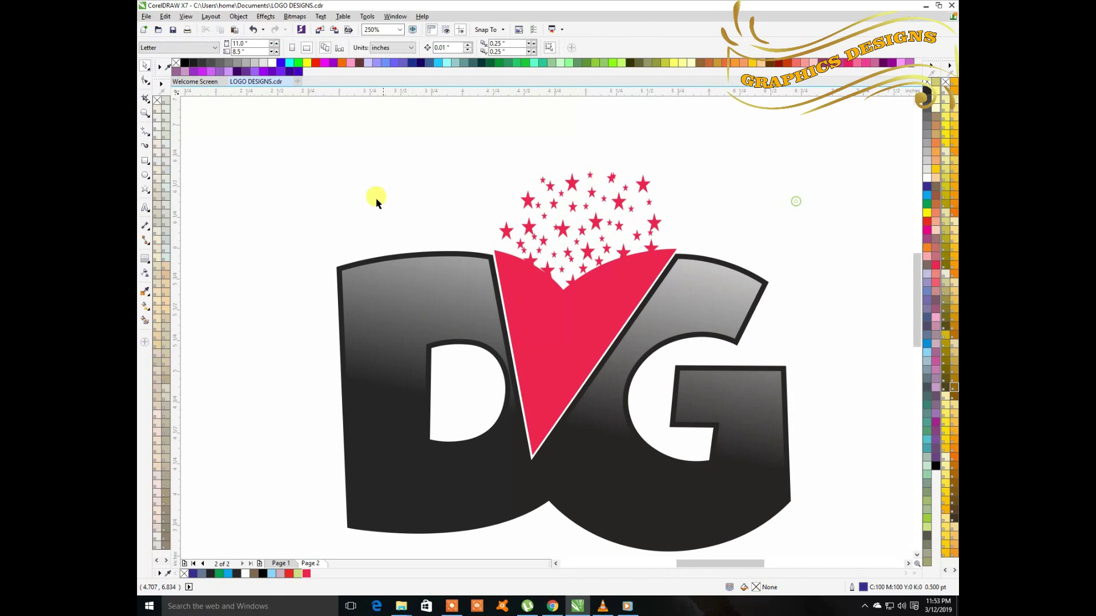
Add a one-step inward contour with a 0.018 inch offset to the merged V-and-stars shape.
{"action": "left_click", "coordinate": [144, 260]}
{"action": "left_click", "coordinate": [501, 222]}
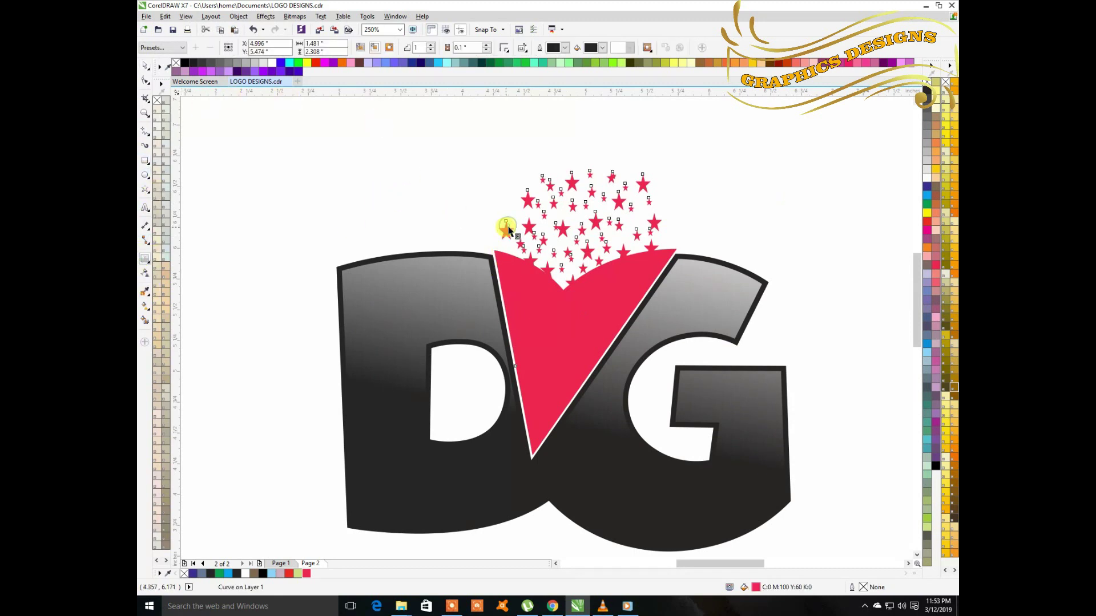
{"action": "left_click_drag", "start_coordinate": [503, 223], "coordinate": [496, 208]}
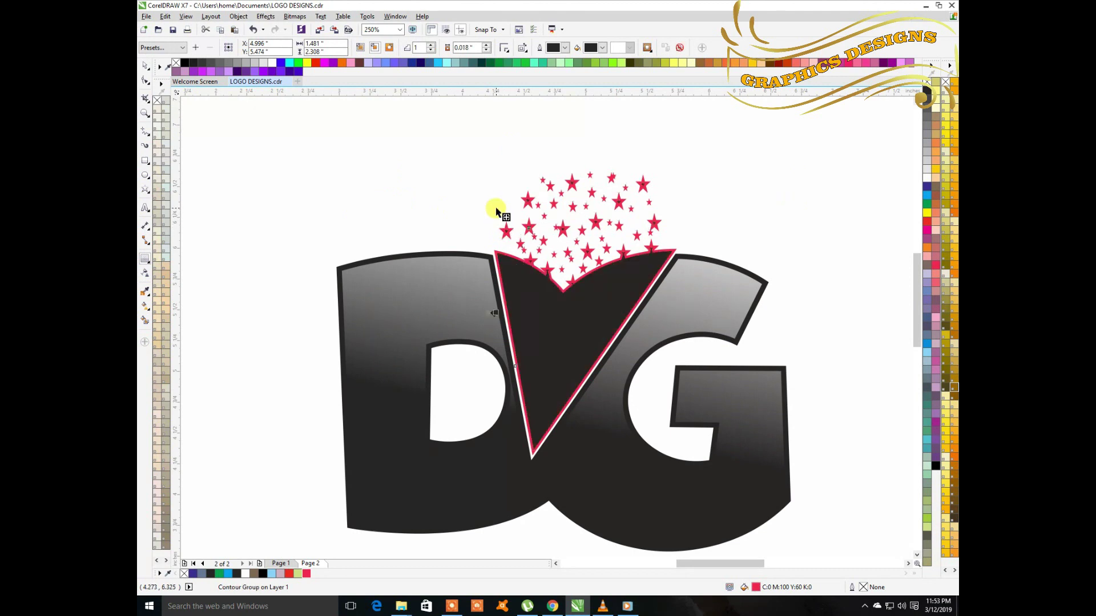
Try a light pink fill (C0 M40 Y20 K0) on the V-and-stars contour group, and undo it.
{"action": "left_click", "coordinate": [608, 268]}
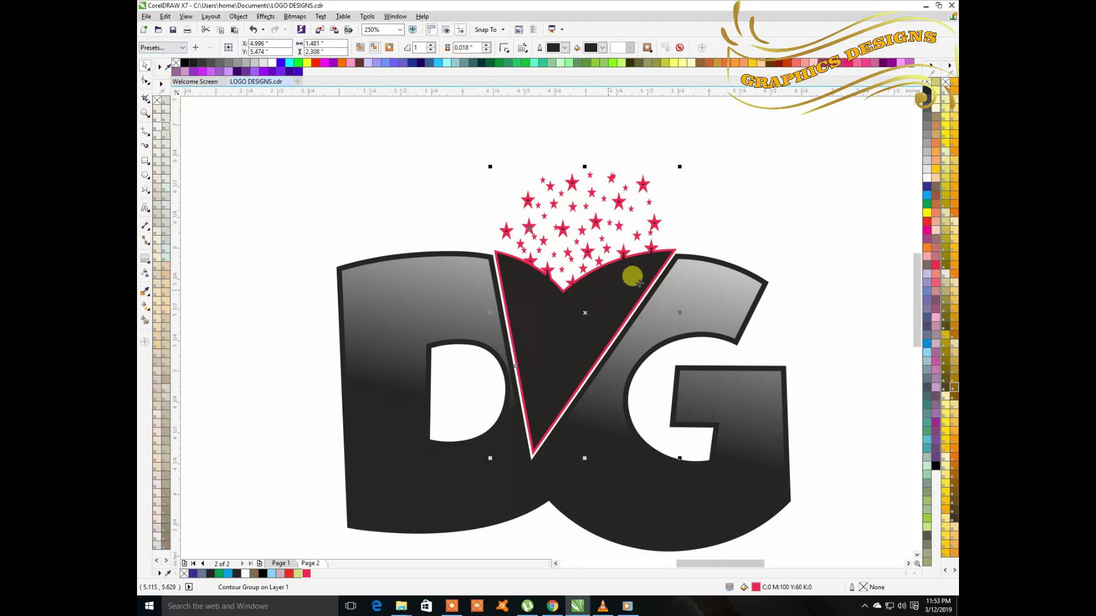
{"action": "left_click", "coordinate": [630, 265]}
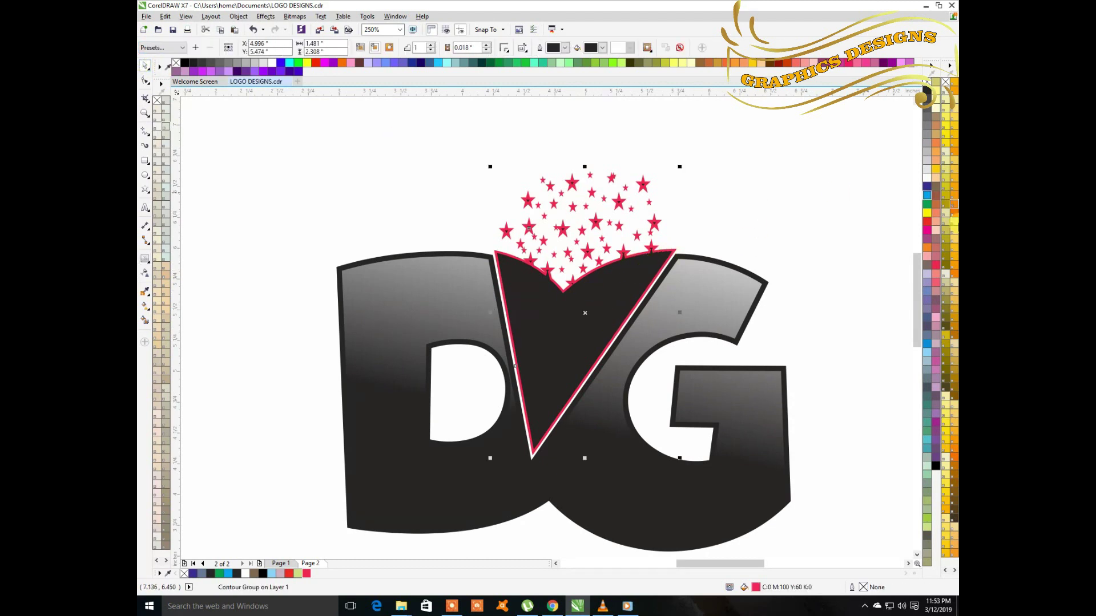
{"action": "left_click", "coordinate": [927, 261]}
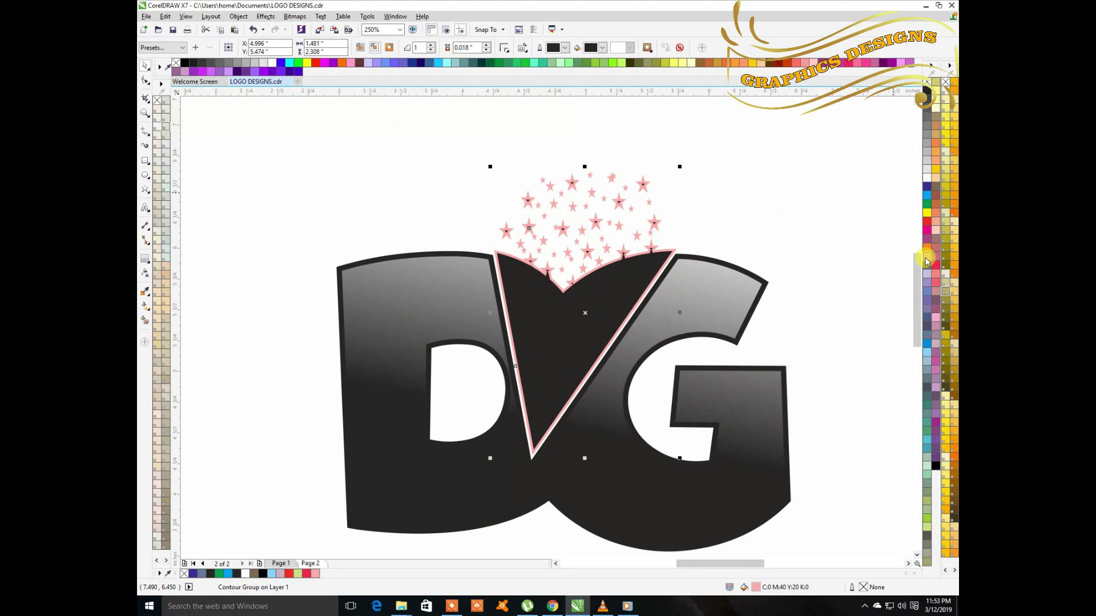
{"action": "left_click", "coordinate": [926, 265]}
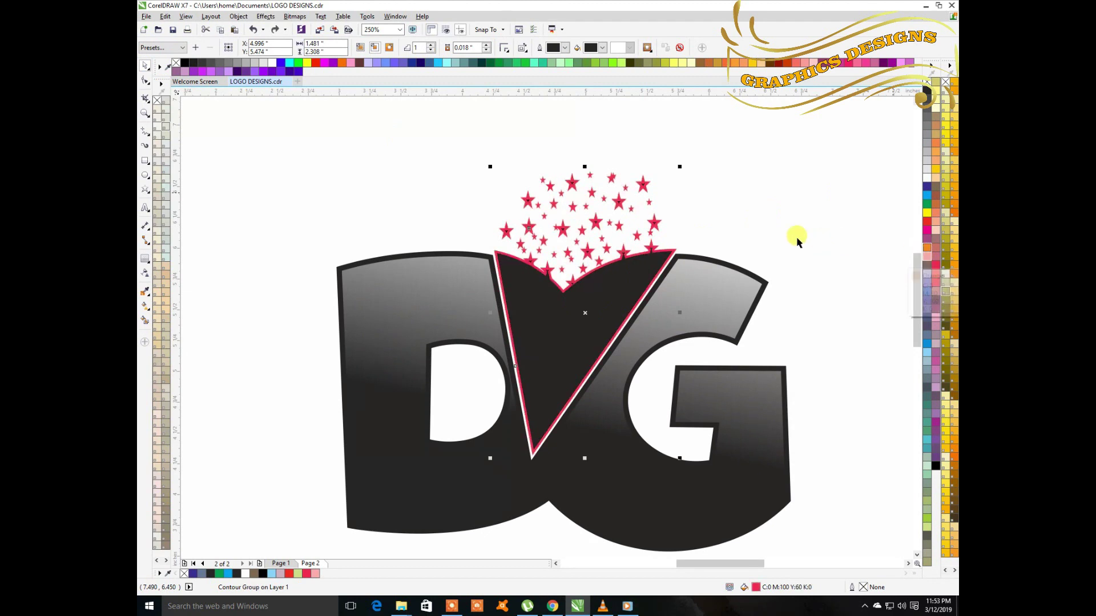
Break the V-and-stars contour group apart and select its black inner shape.
{"action": "right_click", "coordinate": [558, 321]}
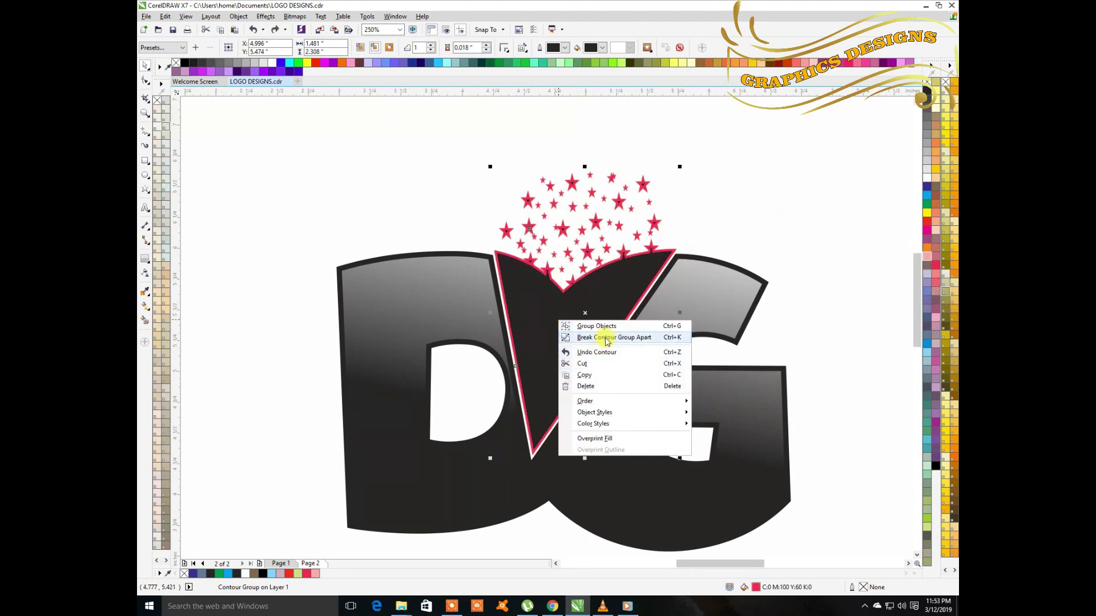
{"action": "left_click", "coordinate": [788, 166]}
{"action": "left_click", "coordinate": [556, 313]}
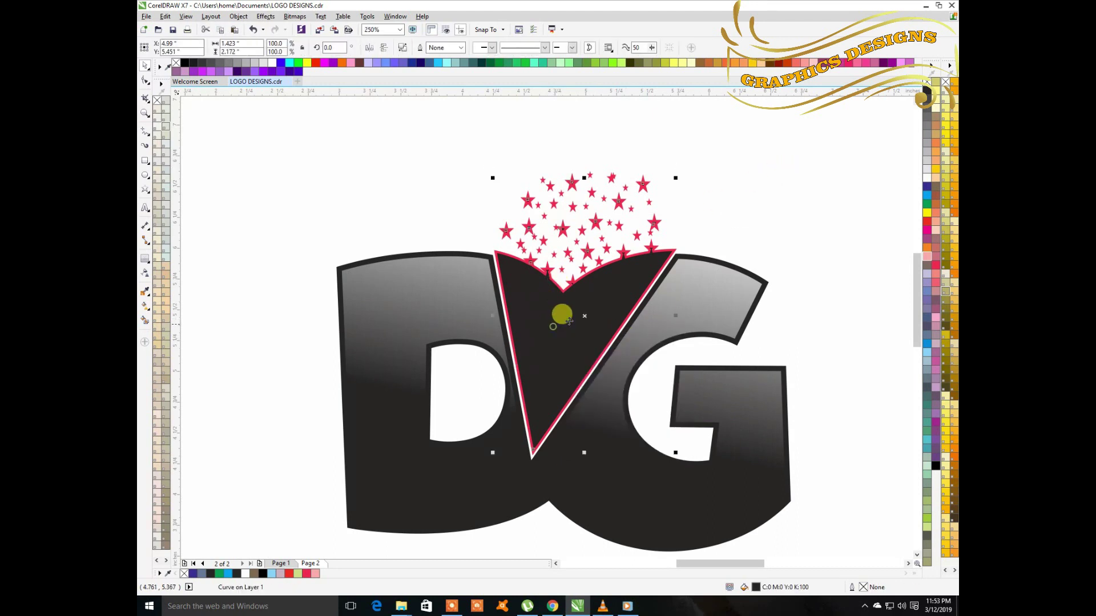
Try blue, light blue (C40 M0 Y0 K0), green (C100 M0 Y100 K0) and lavender (C40 M40 Y0 K0) fills on the inner V shape.
{"action": "left_click", "coordinate": [927, 345]}
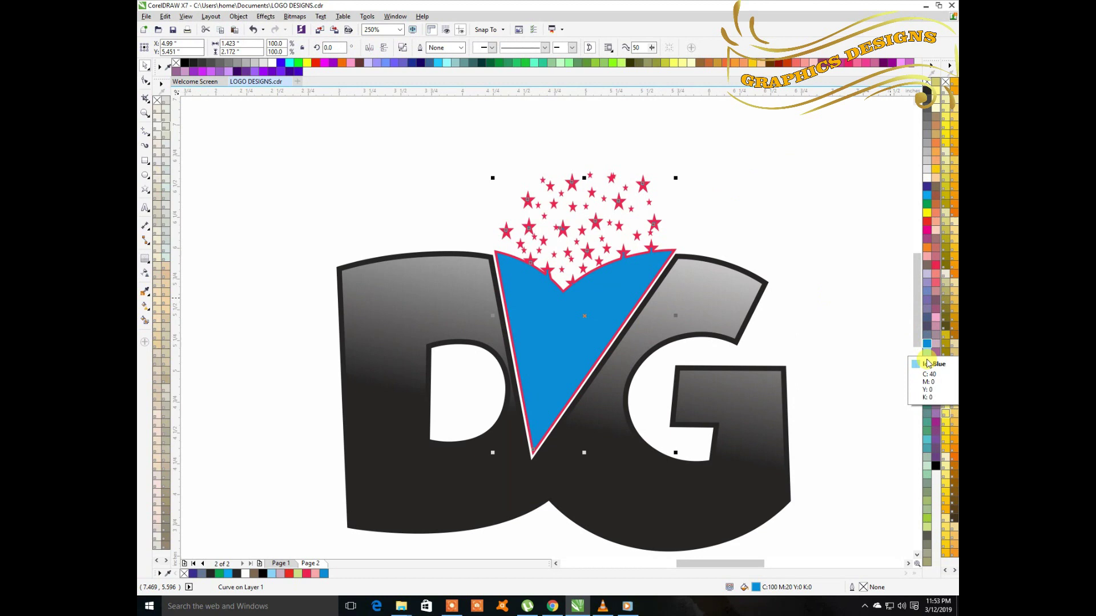
{"action": "left_click", "coordinate": [927, 359]}
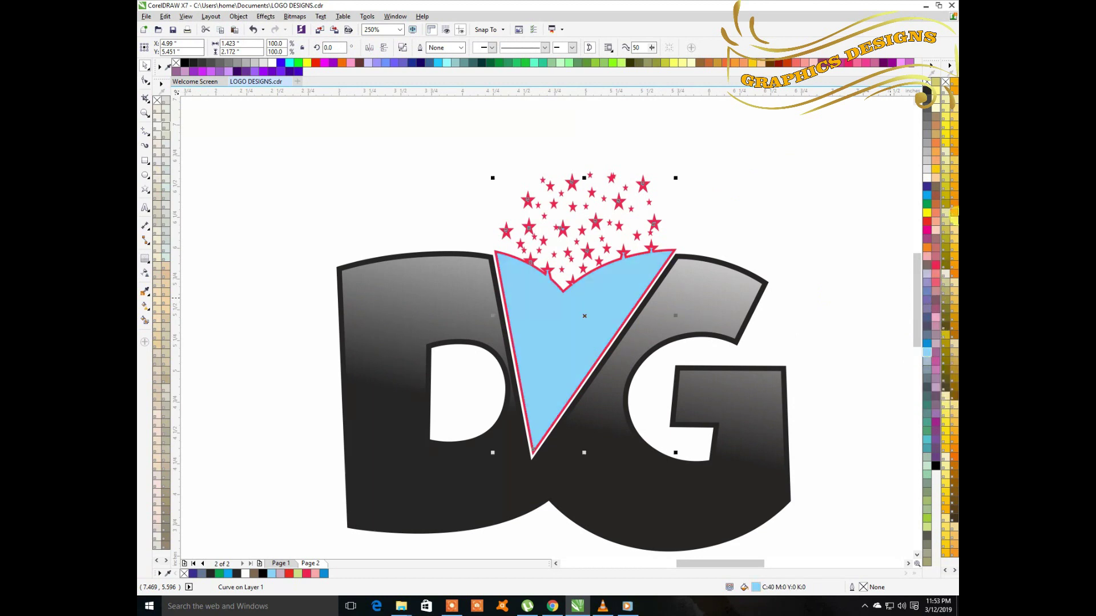
{"action": "left_click", "coordinate": [928, 205]}
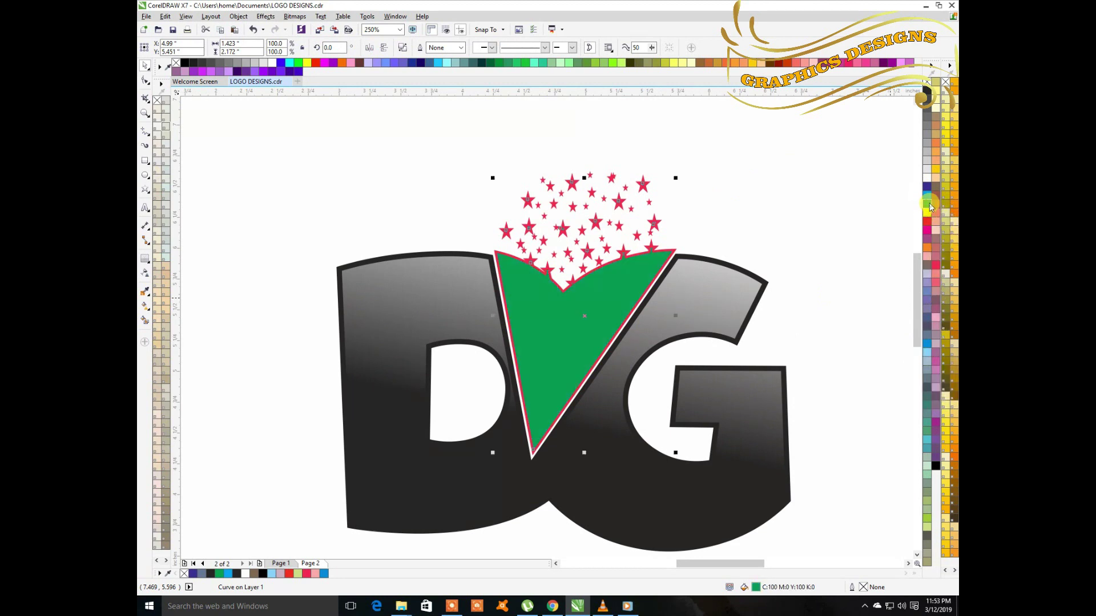
{"action": "left_click", "coordinate": [926, 352]}
{"action": "left_click", "coordinate": [926, 346]}
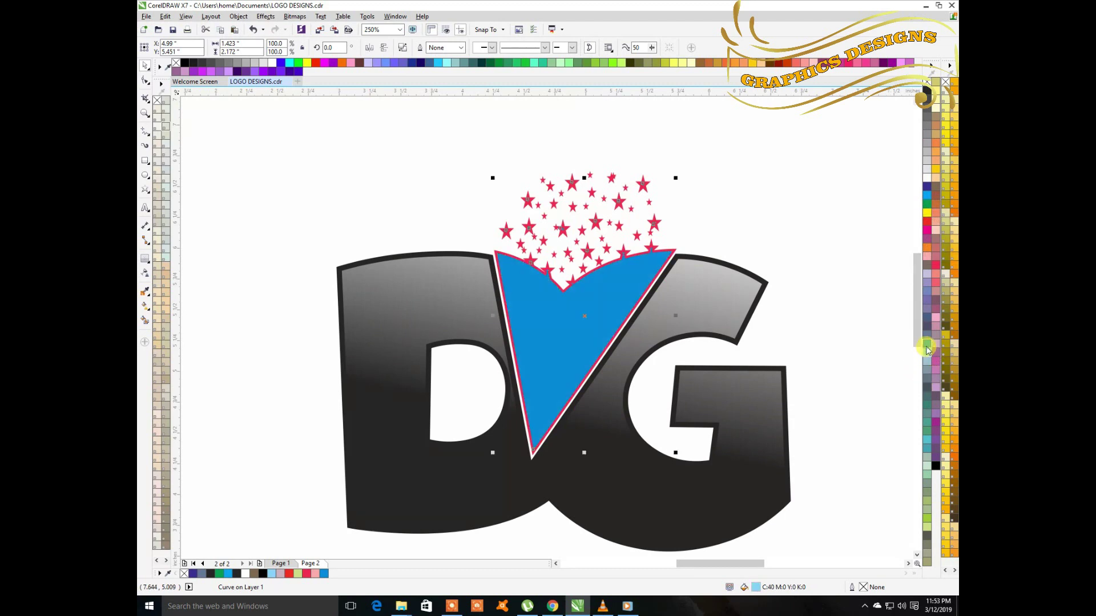
{"action": "left_click", "coordinate": [927, 280]}
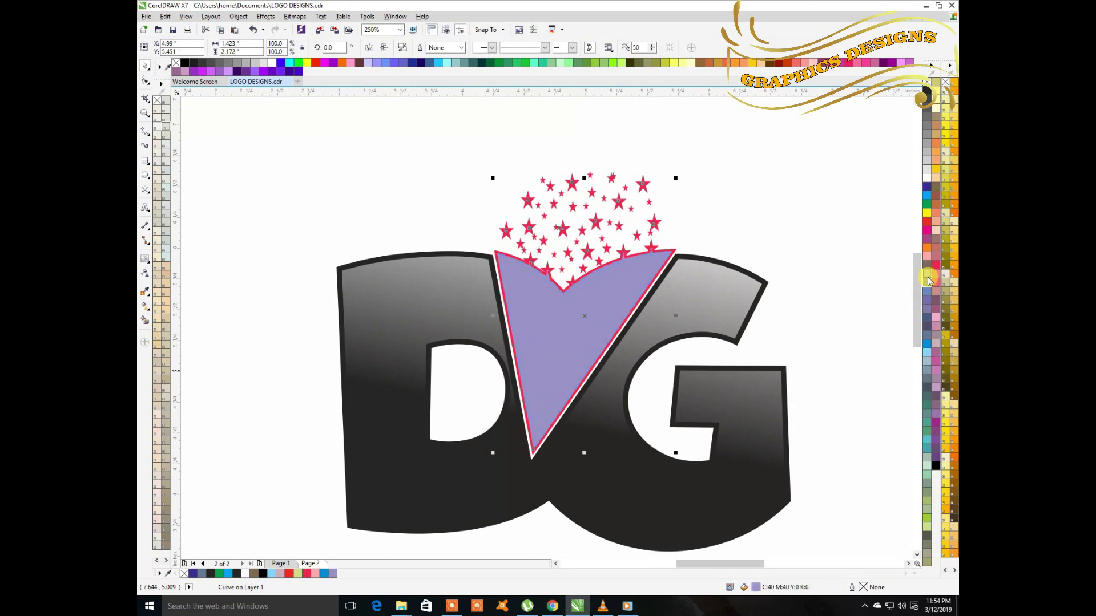
Fill the inner V-and-stars shape with blue (C100 M20 Y0 K0).
{"action": "left_click", "coordinate": [928, 345]}
{"action": "scroll", "coordinate": [522, 382], "scroll_direction": "down", "scroll_amount": 2}
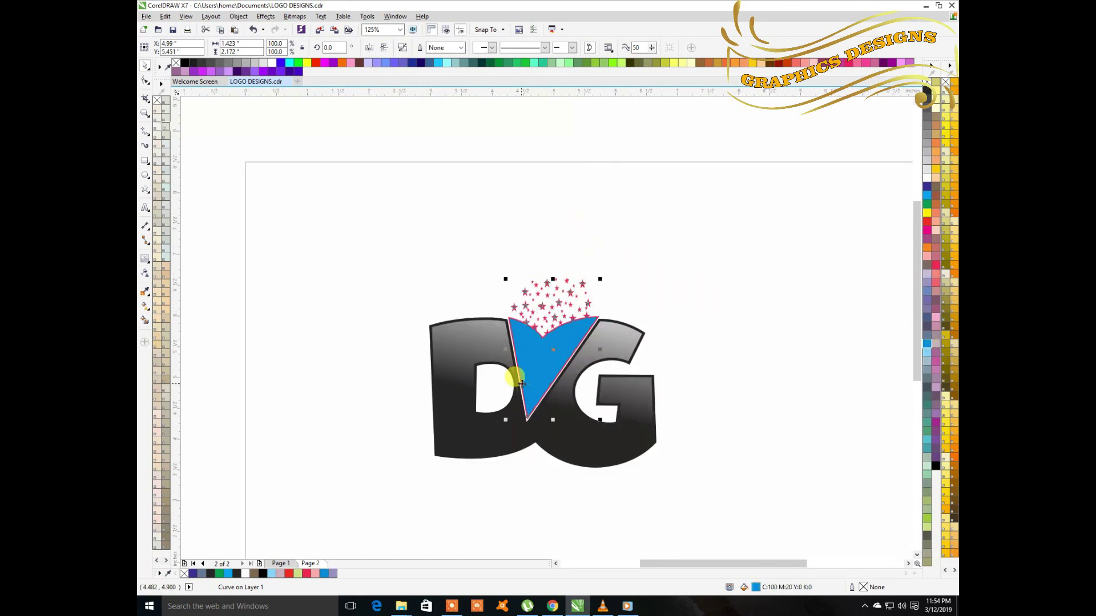
{"action": "scroll", "coordinate": [526, 384], "scroll_direction": "up", "scroll_amount": 2}
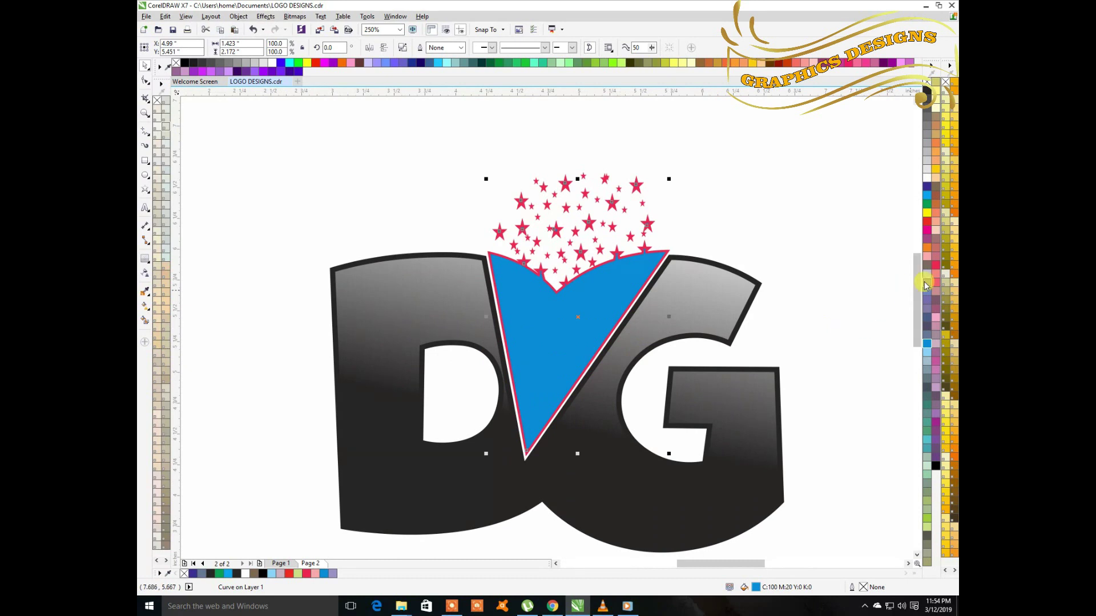
{"action": "scroll", "coordinate": [924, 311], "scroll_direction": "down", "scroll_amount": 3}
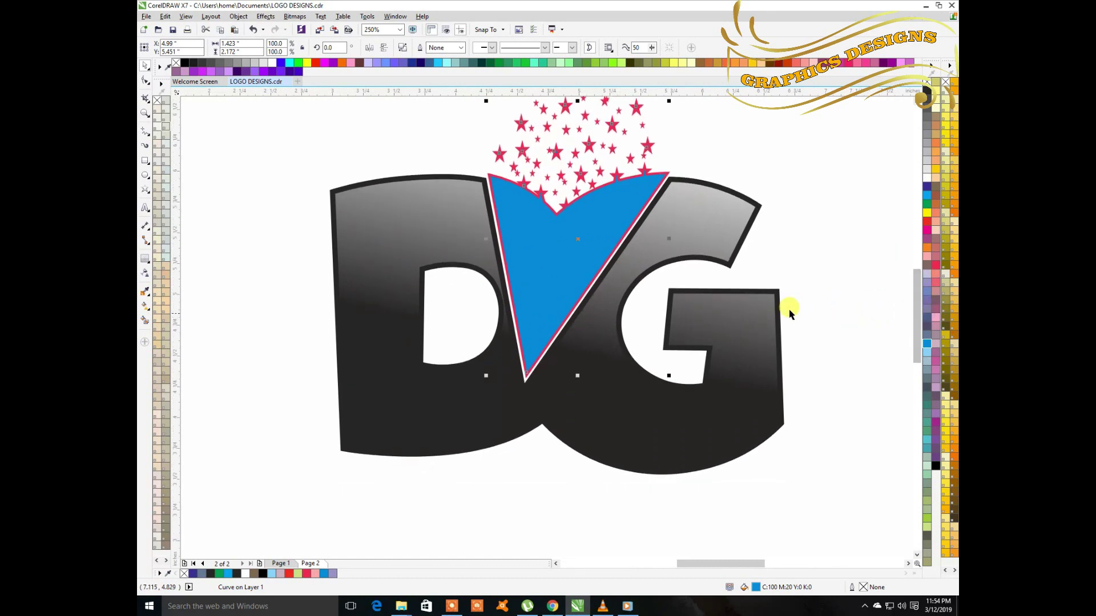
{"action": "scroll", "coordinate": [575, 313], "scroll_direction": "down", "scroll_amount": 2}
{"action": "scroll", "coordinate": [625, 305], "scroll_direction": "up", "scroll_amount": 2}
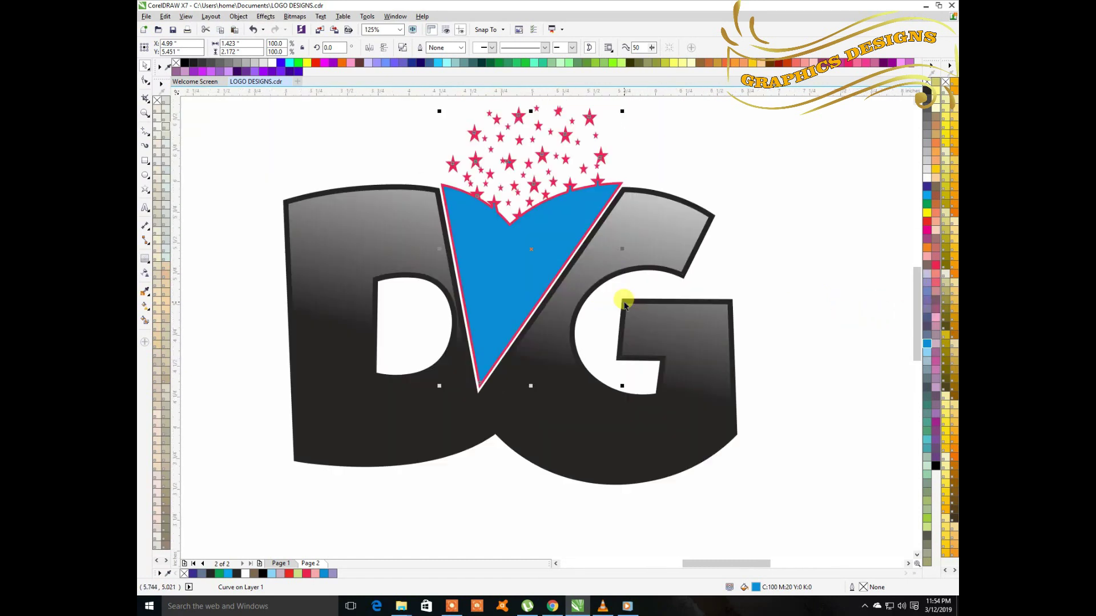
{"action": "scroll", "coordinate": [624, 285], "scroll_direction": "down", "scroll_amount": 2}
Select all the DG logo pieces, including the V and stars, and group them into one object.
{"action": "left_click", "coordinate": [410, 208]}
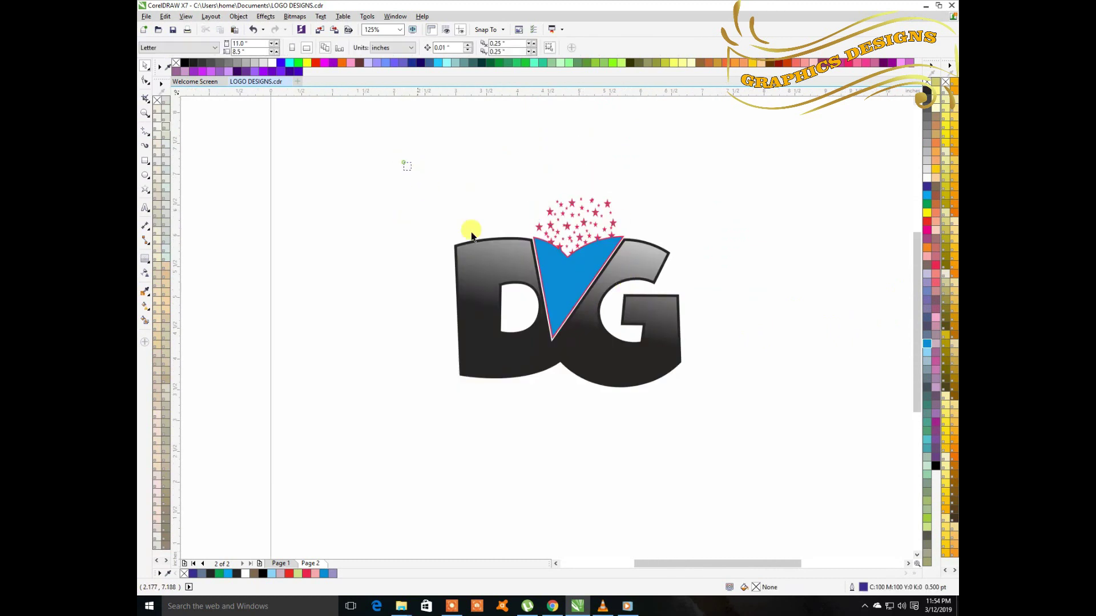
{"action": "left_click_drag", "start_coordinate": [781, 452], "coordinate": [779, 452]}
{"action": "left_click_drag", "start_coordinate": [919, 391], "coordinate": [917, 375]}
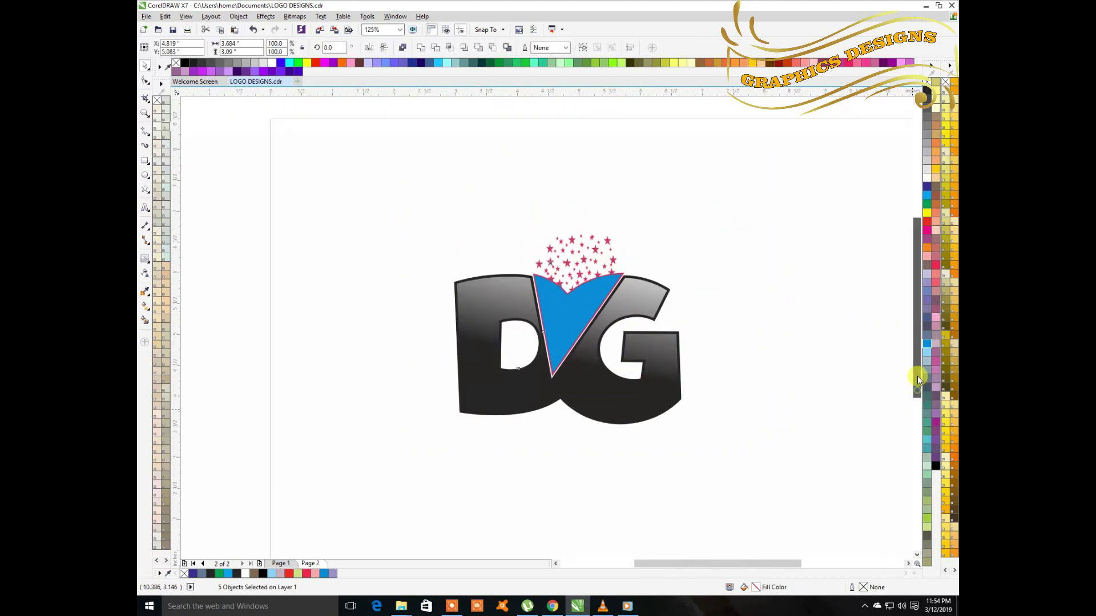
{"action": "left_click_drag", "start_coordinate": [700, 564], "coordinate": [718, 564]}
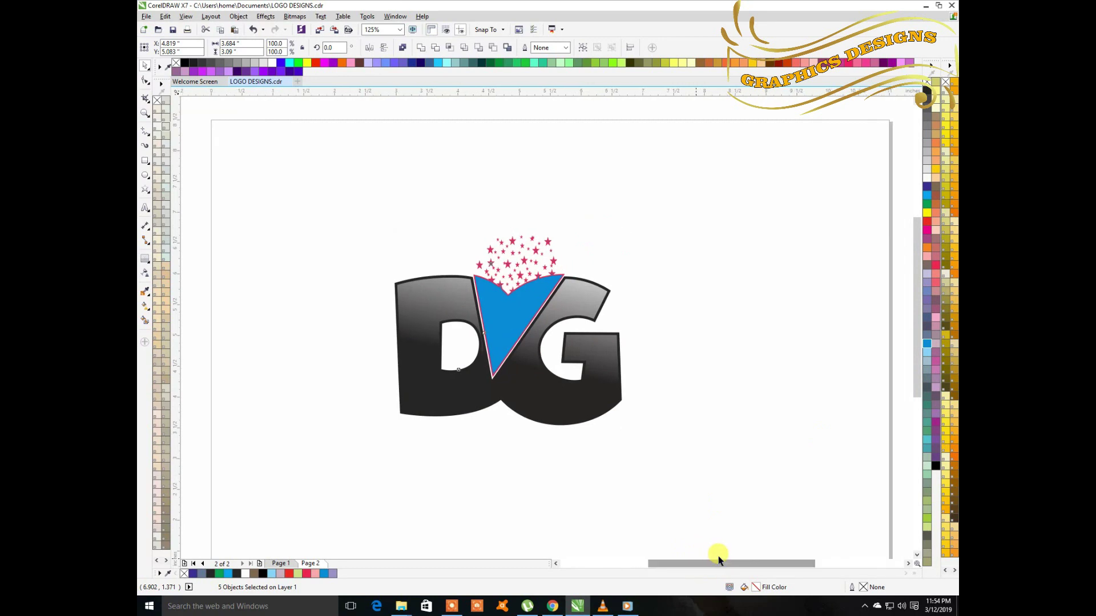
{"action": "scroll", "coordinate": [600, 438], "scroll_direction": "down", "scroll_amount": 2}
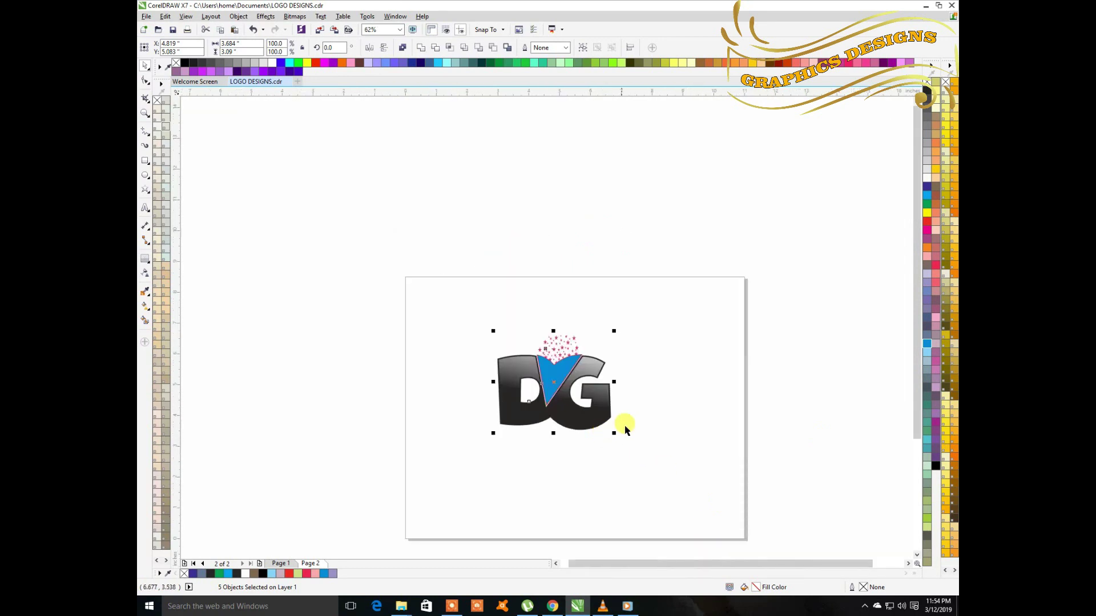
{"action": "scroll", "coordinate": [626, 429], "scroll_direction": "up", "scroll_amount": 2}
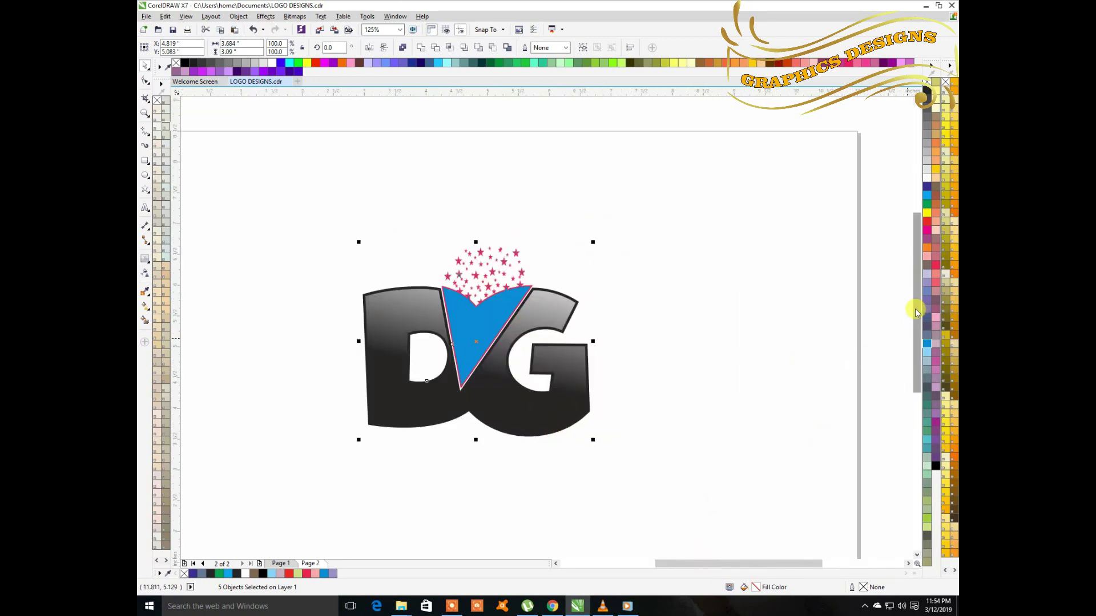
{"action": "left_click_drag", "start_coordinate": [913, 306], "coordinate": [913, 328]}
{"action": "left_click_drag", "start_coordinate": [708, 565], "coordinate": [697, 567]}
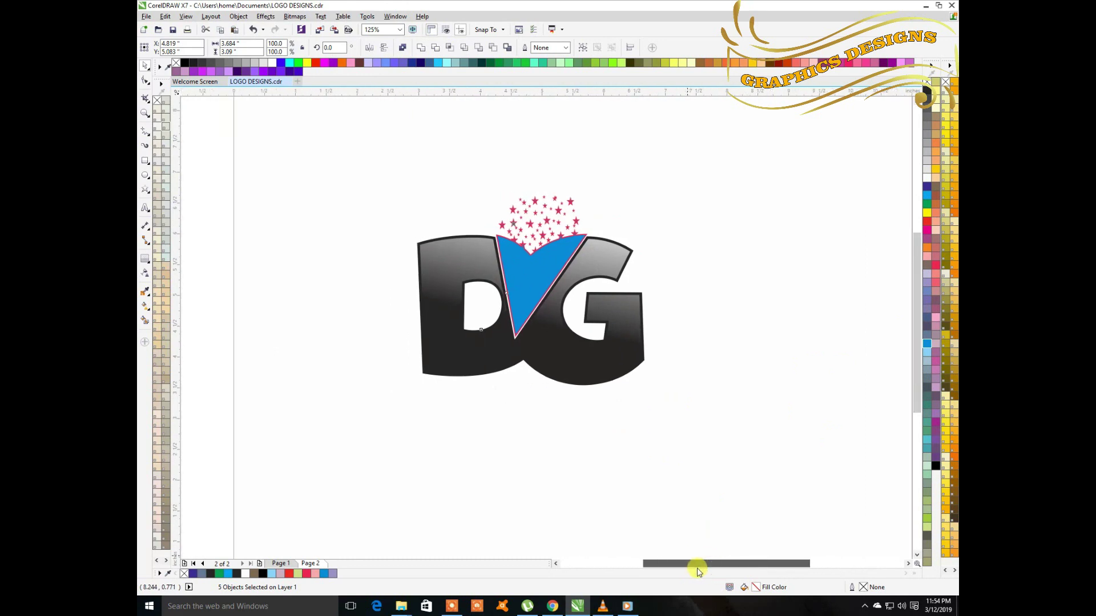
{"action": "left_click_drag", "start_coordinate": [912, 342], "coordinate": [913, 351]}
{"action": "left_click", "coordinate": [724, 405]}
{"action": "left_click_drag", "start_coordinate": [374, 164], "coordinate": [680, 378]}
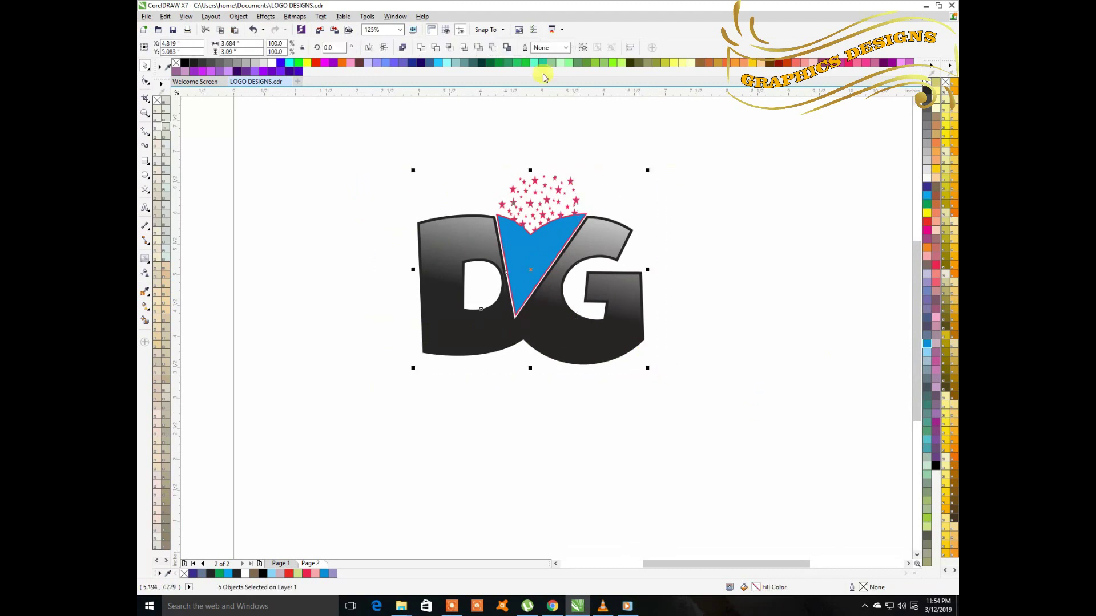
{"action": "left_click", "coordinate": [585, 47]}
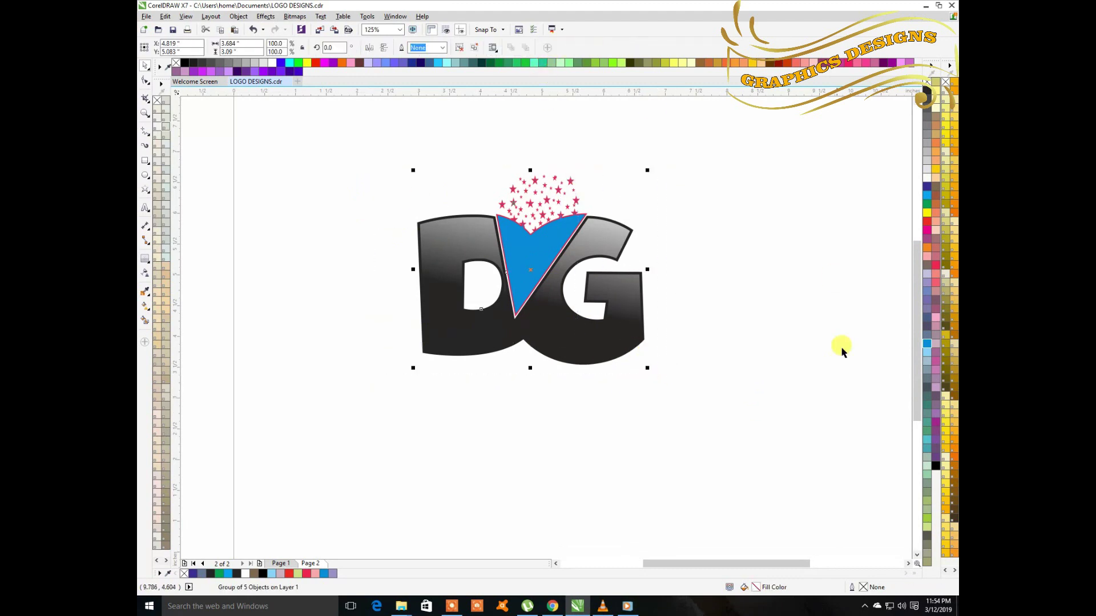
{"action": "left_click", "coordinate": [780, 294]}
Add the text "GRAPHICS DESIGNS" and place it centred just beneath the DG logo.
{"action": "left_click", "coordinate": [144, 209]}
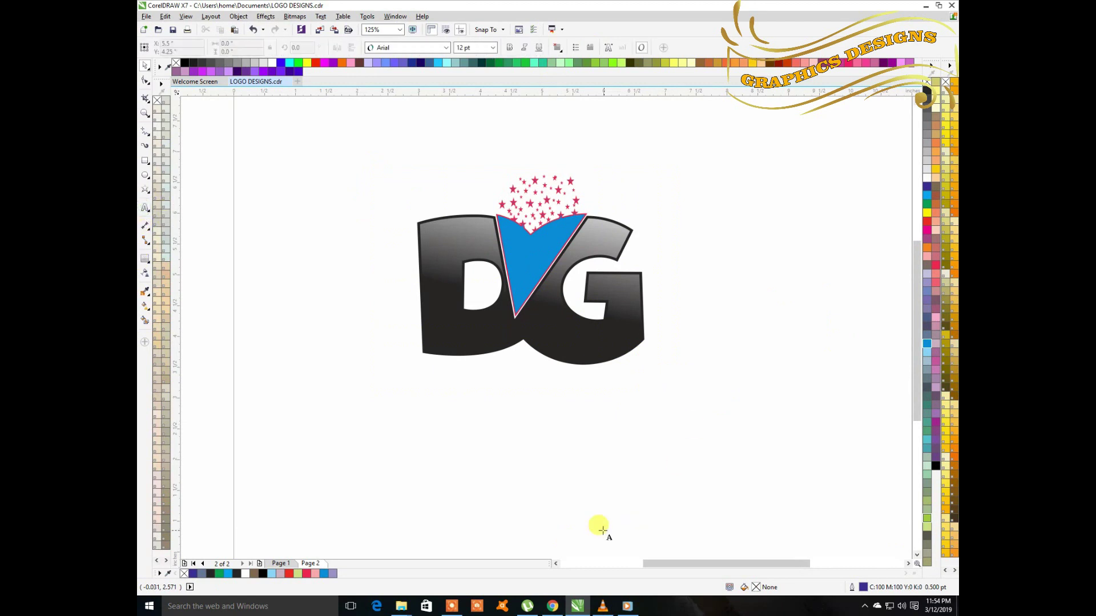
{"action": "left_click", "coordinate": [465, 407]}
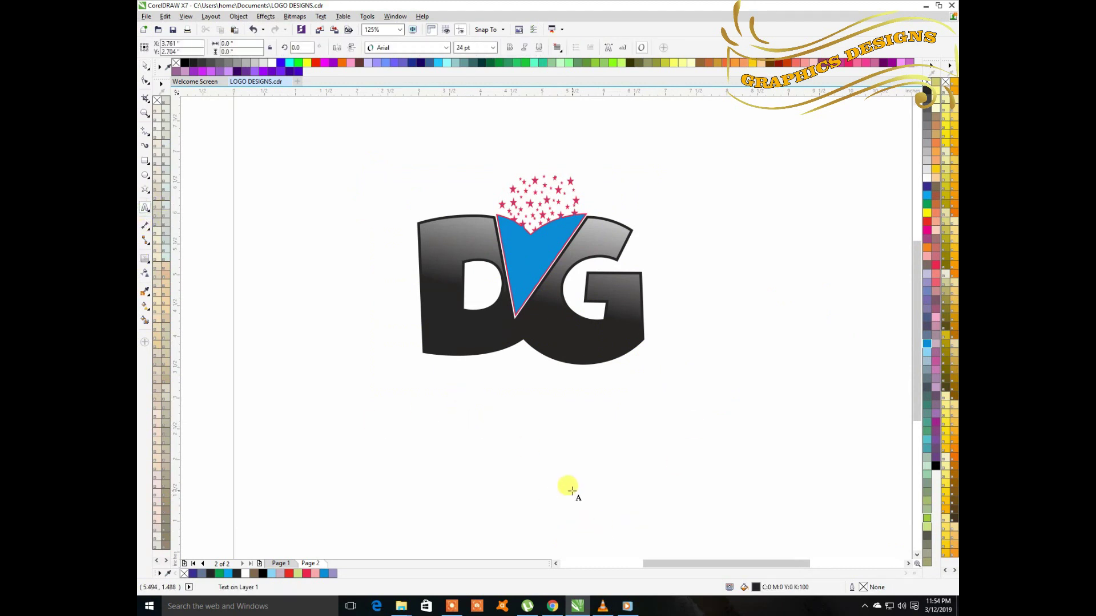
{"action": "type", "text": "GRAPHICS DESIGNS"}
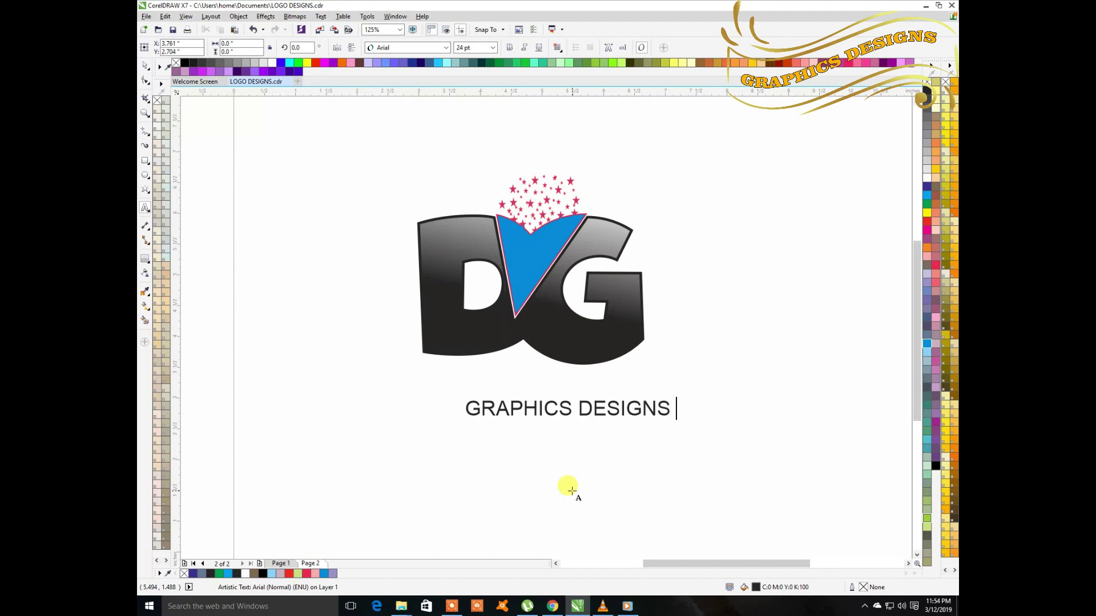
{"action": "left_click", "coordinate": [144, 69]}
{"action": "left_click_drag", "start_coordinate": [567, 408], "coordinate": [534, 382]}
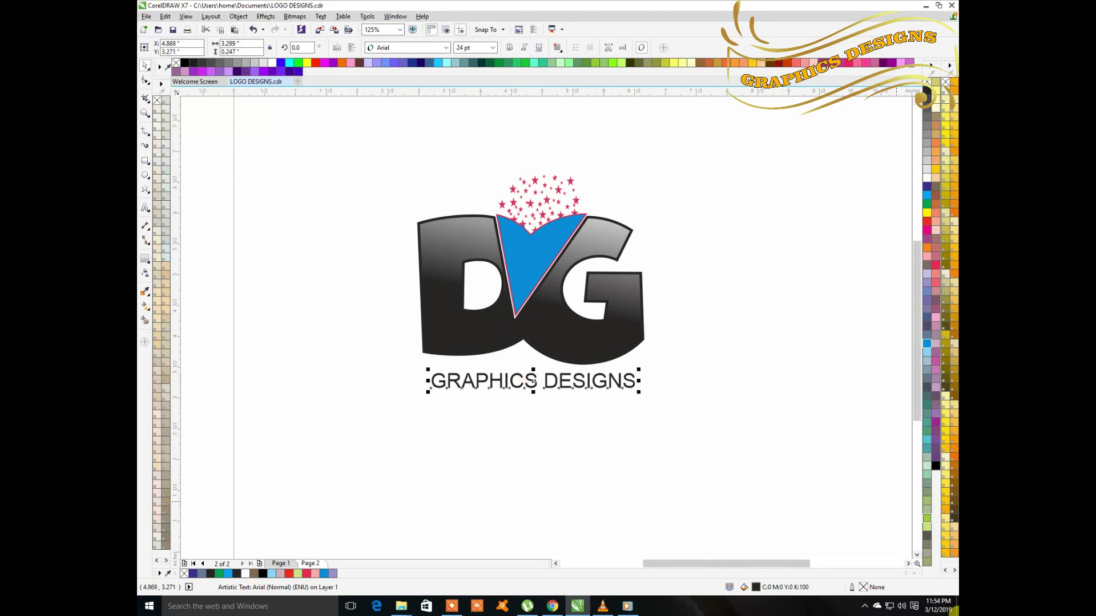
{"action": "left_click", "coordinate": [354, 399]}
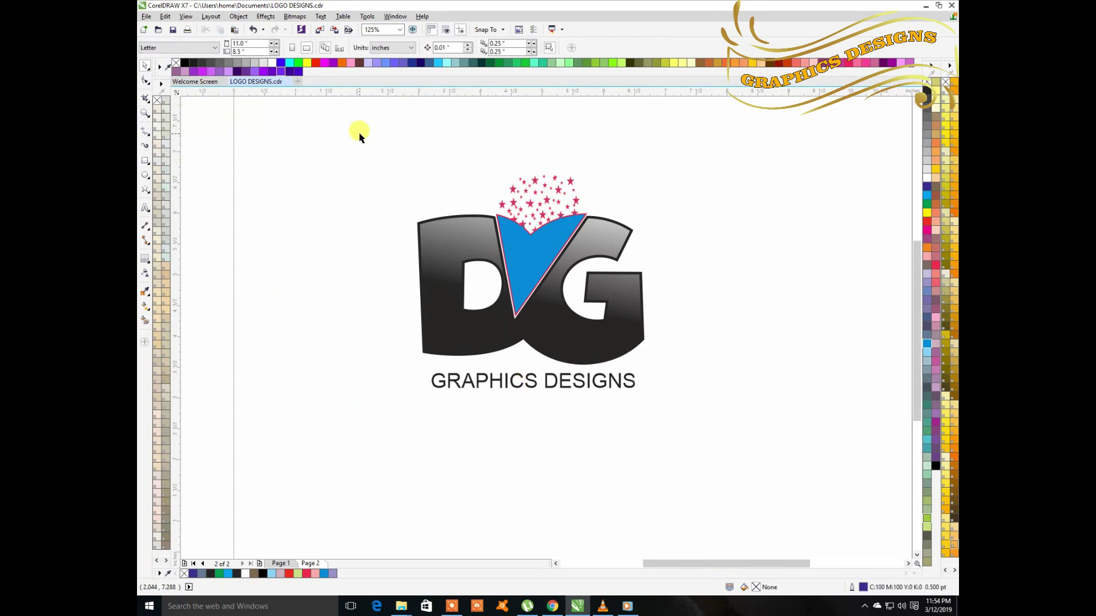
Move the DG logo and its caption together to about X 5.92", Y 4.71", nearer the middle of the page.
{"action": "left_click_drag", "start_coordinate": [370, 166], "coordinate": [674, 418]}
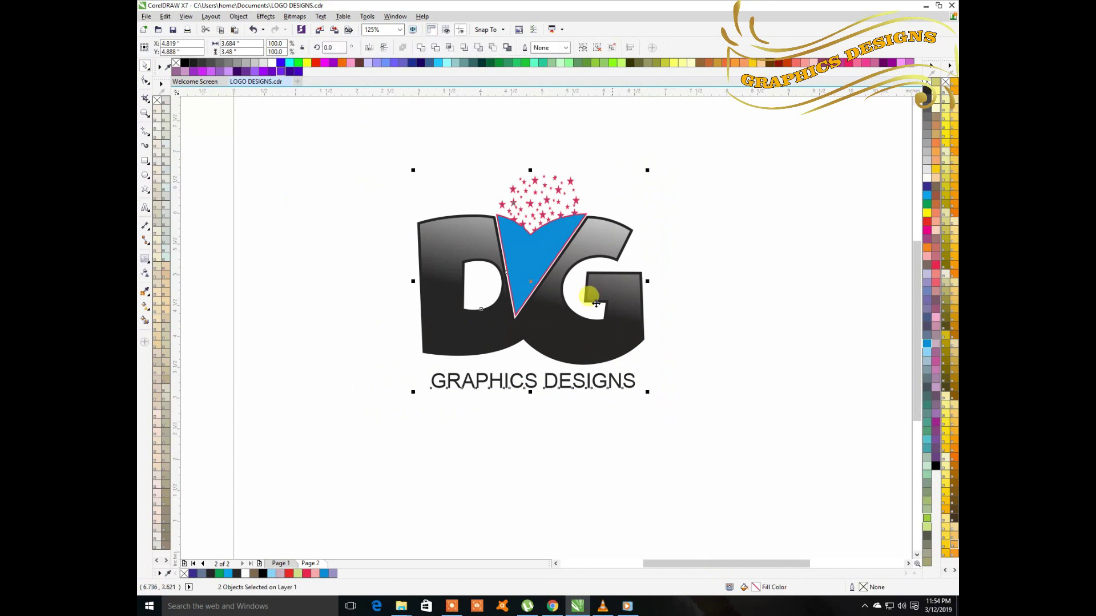
{"action": "left_click_drag", "start_coordinate": [555, 301], "coordinate": [622, 315]}
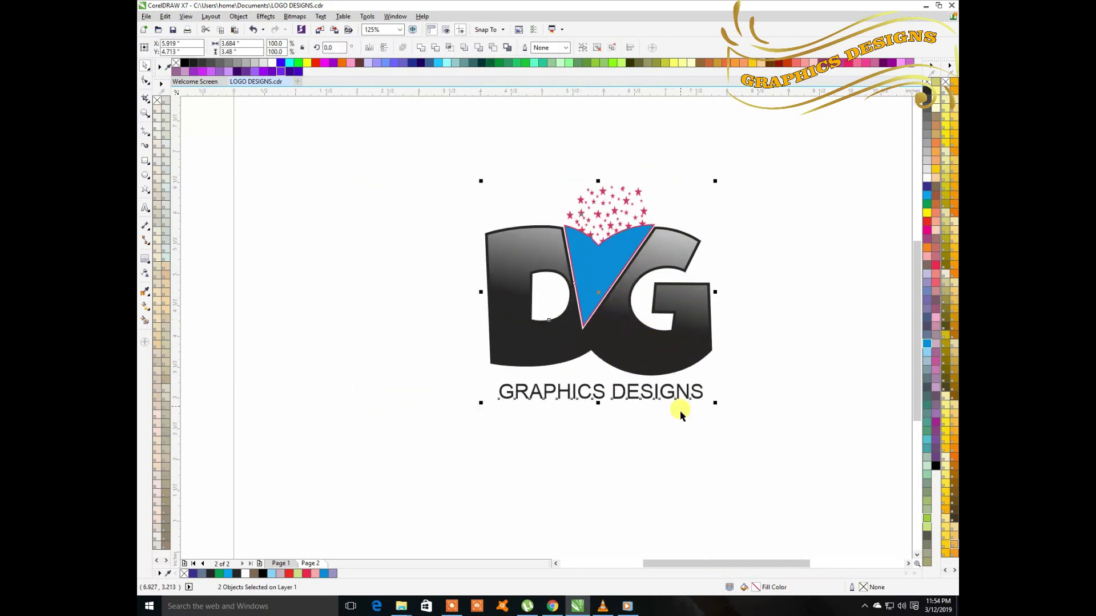
{"action": "left_click", "coordinate": [761, 434]}
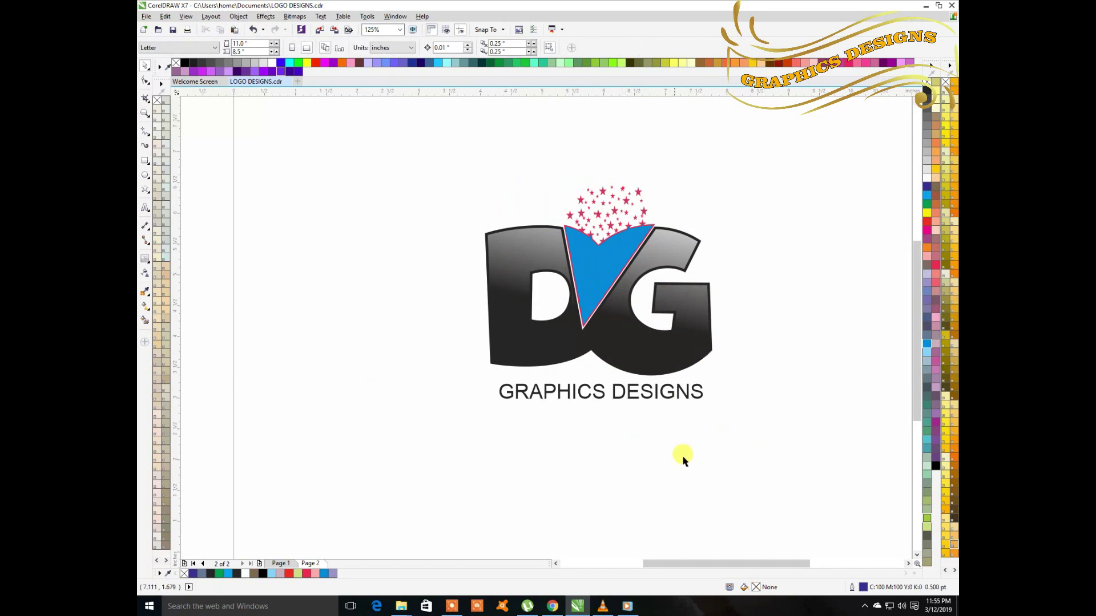
{"action": "left_click_drag", "start_coordinate": [920, 362], "coordinate": [919, 339]}
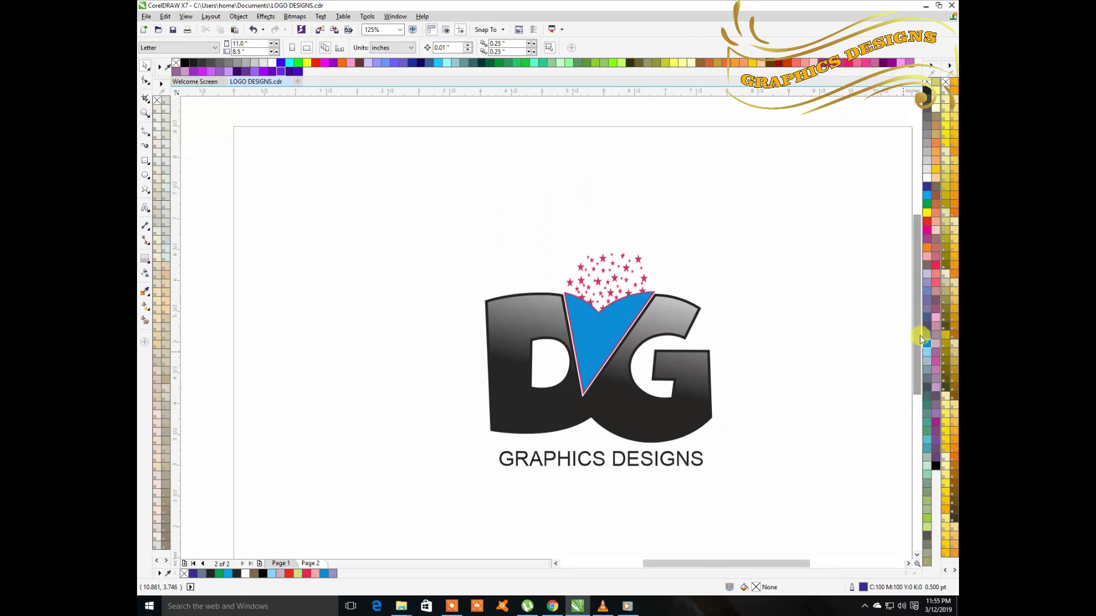
{"action": "left_click_drag", "start_coordinate": [741, 563], "coordinate": [754, 564]}
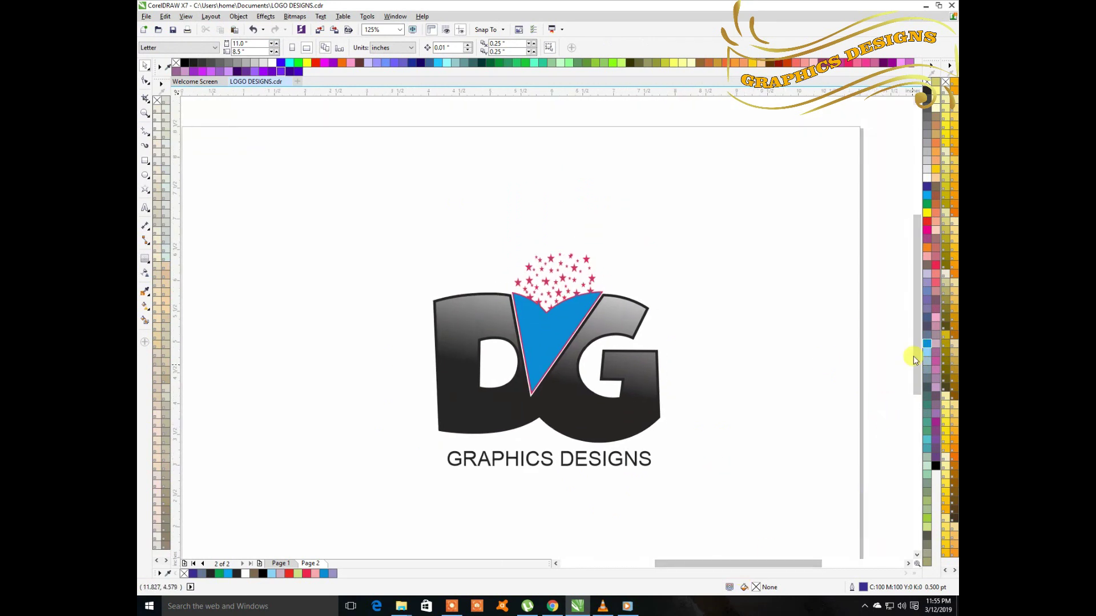
{"action": "scroll", "coordinate": [913, 359], "scroll_direction": "down", "scroll_amount": 4}
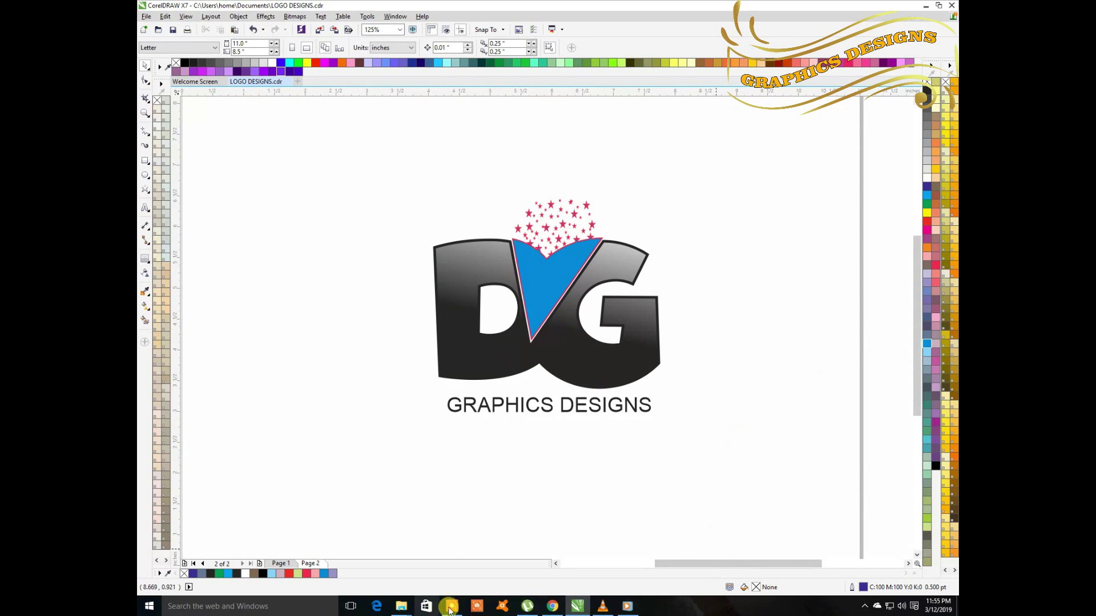
{"action": "left_click", "coordinate": [450, 610]}
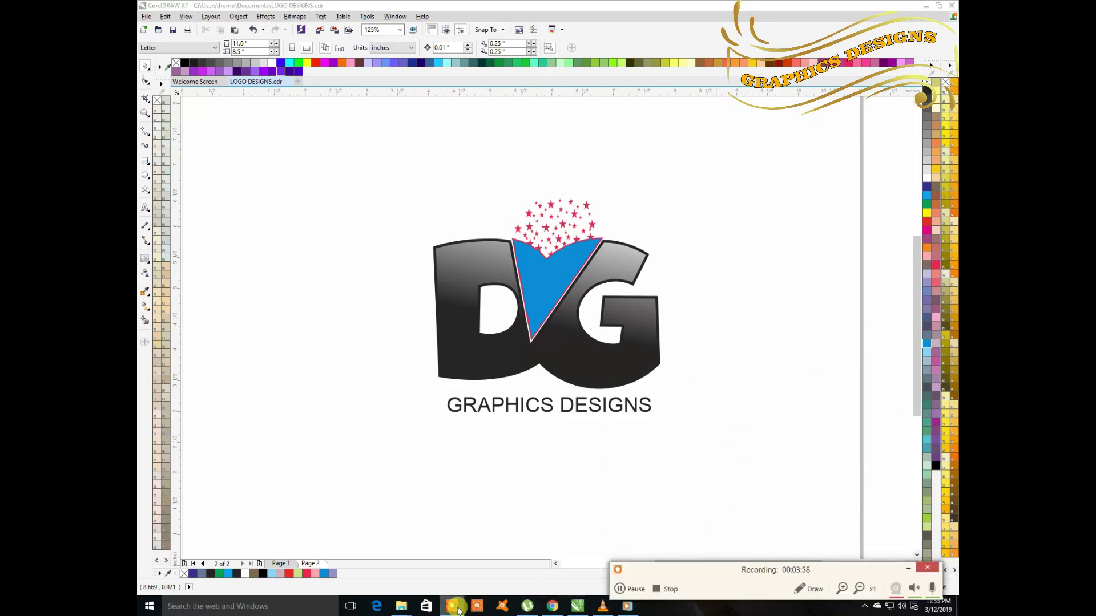
{"action": "left_click", "coordinate": [551, 600]}
{"action": "left_click", "coordinate": [600, 574]}
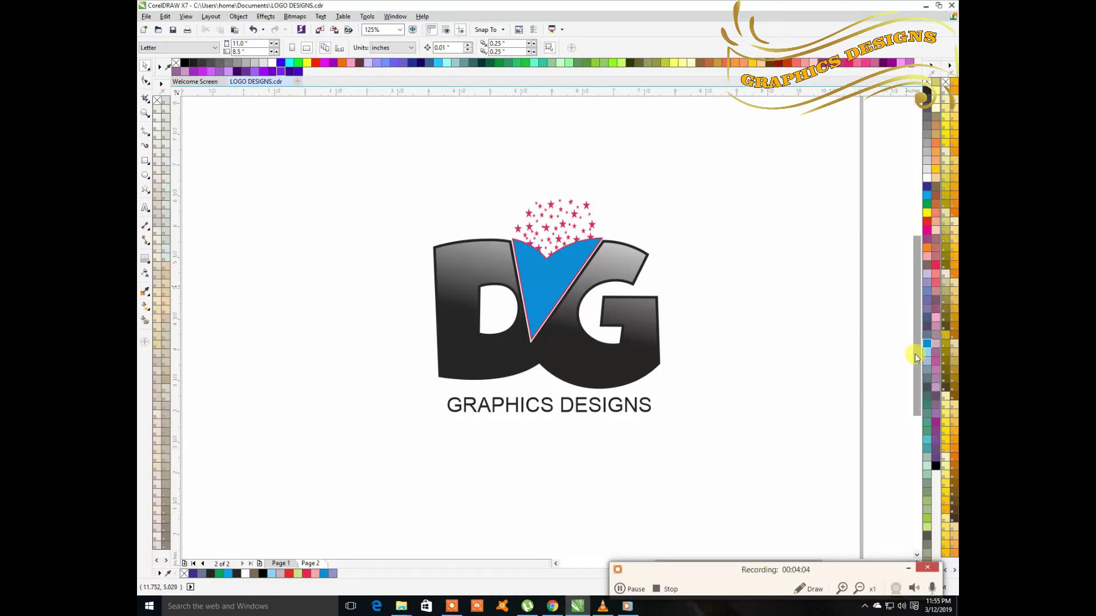
{"action": "scroll", "coordinate": [915, 344], "scroll_direction": "up", "scroll_amount": 2}
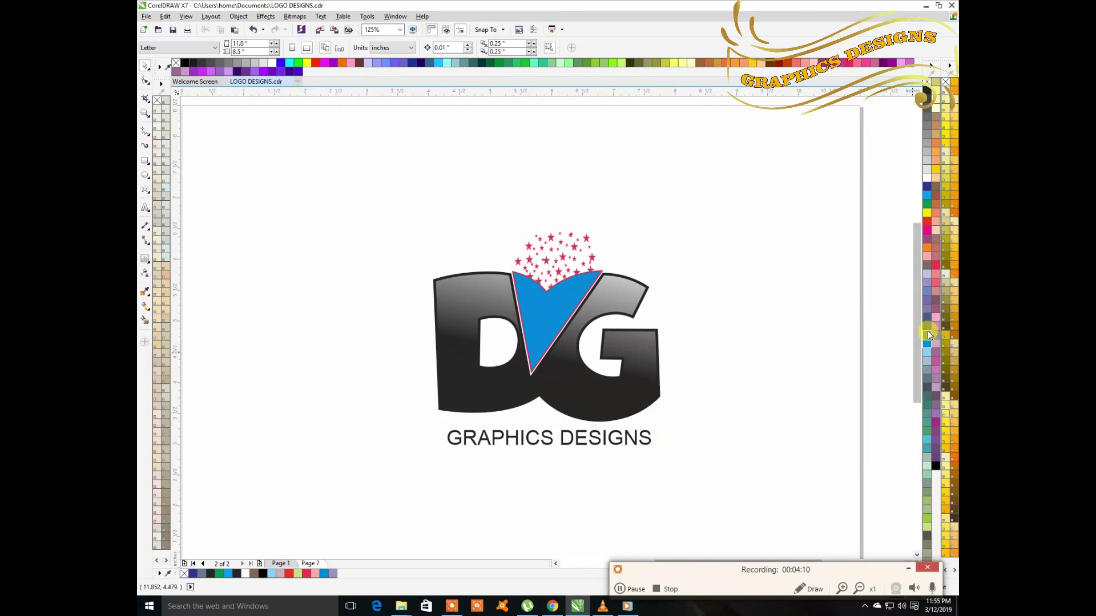
{"action": "scroll", "coordinate": [916, 322], "scroll_direction": "down", "scroll_amount": 2}
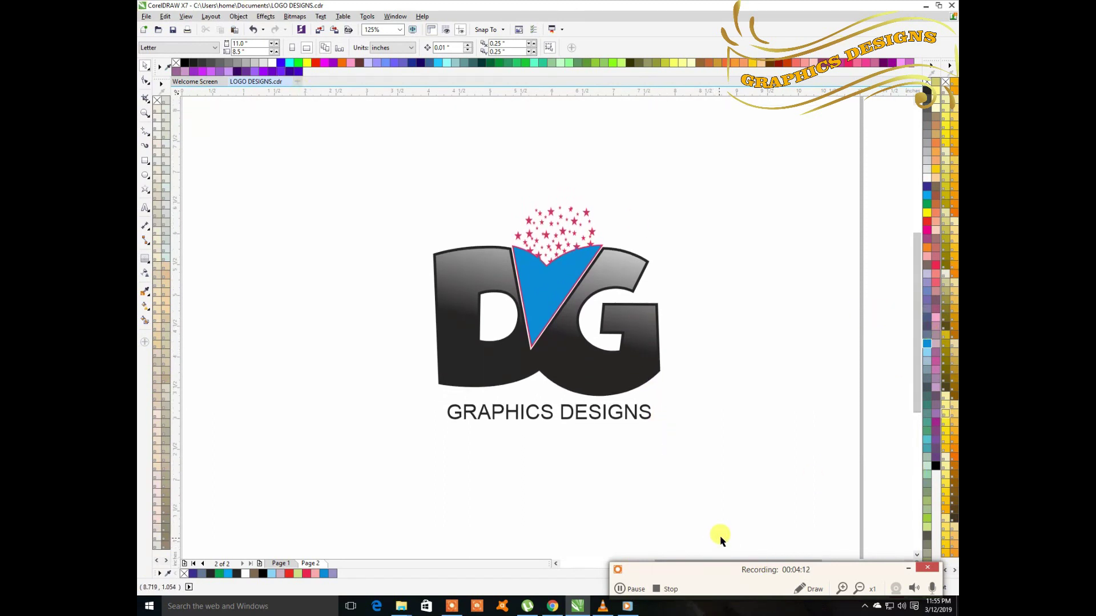